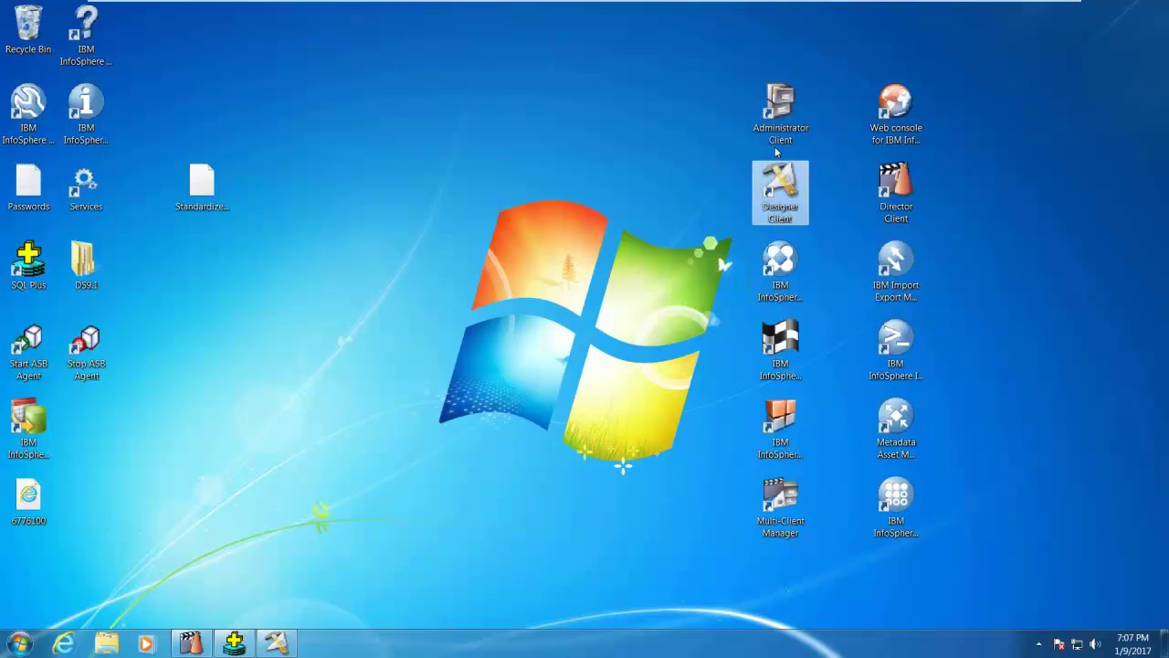
click(893, 189)
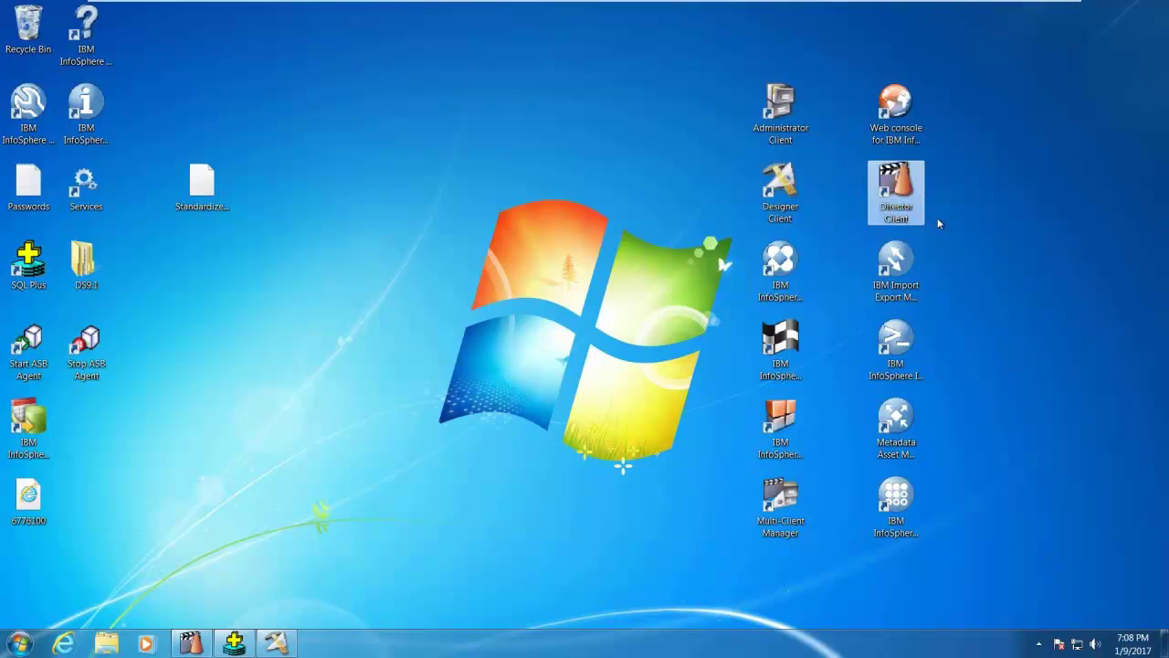
click(777, 274)
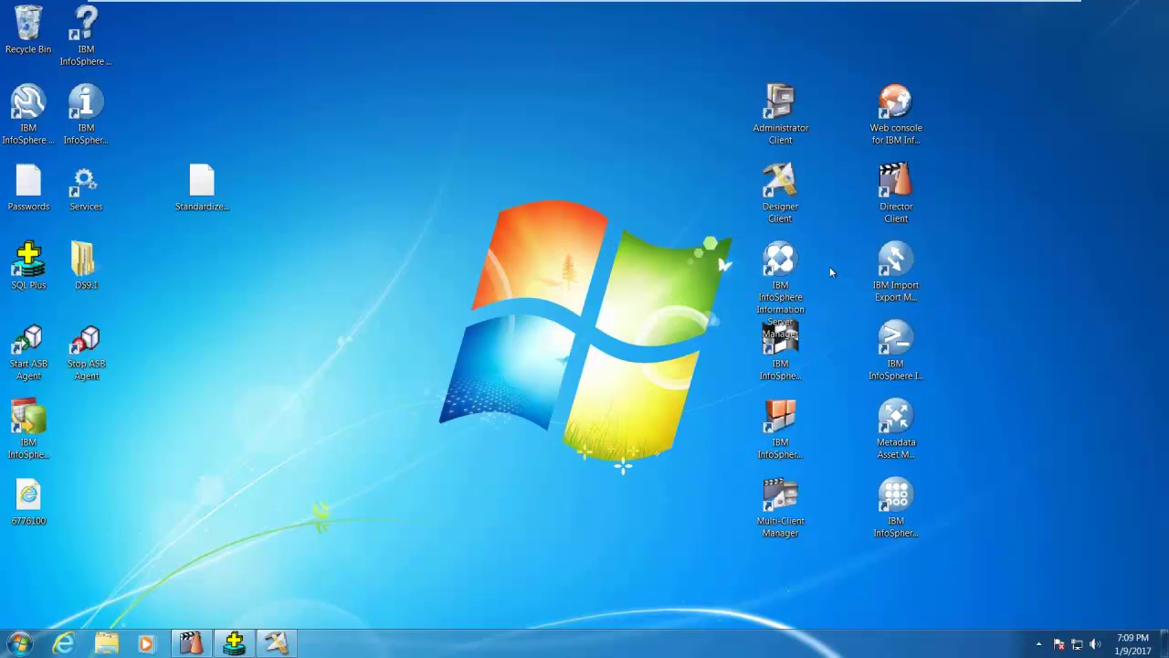
click(799, 291)
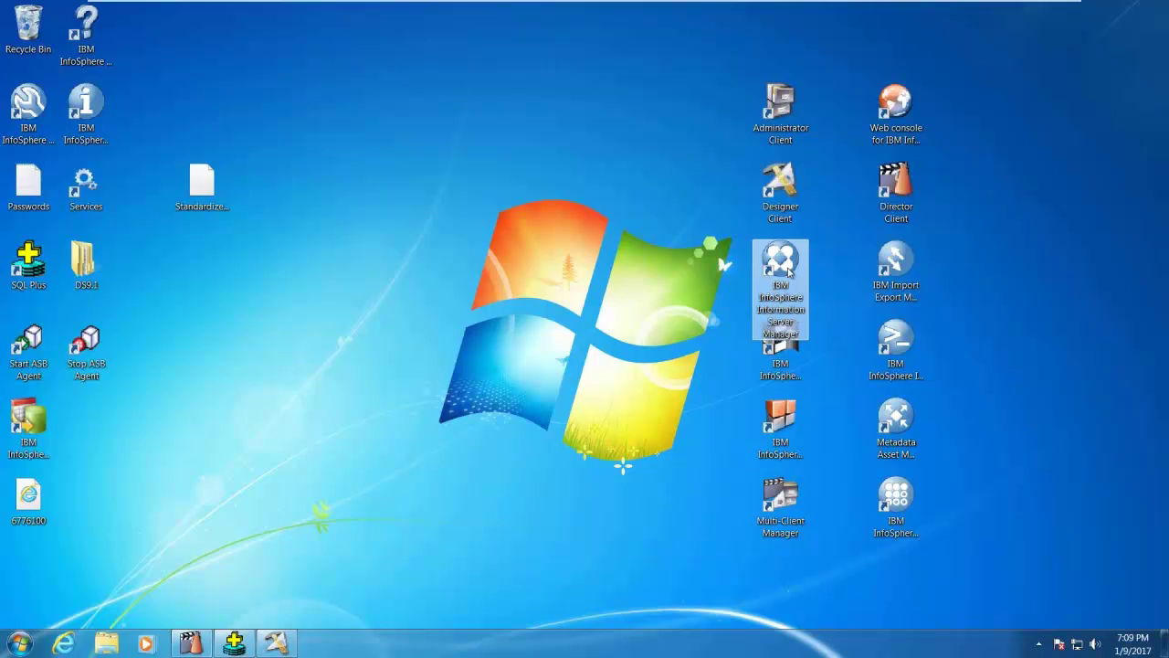
click(816, 276)
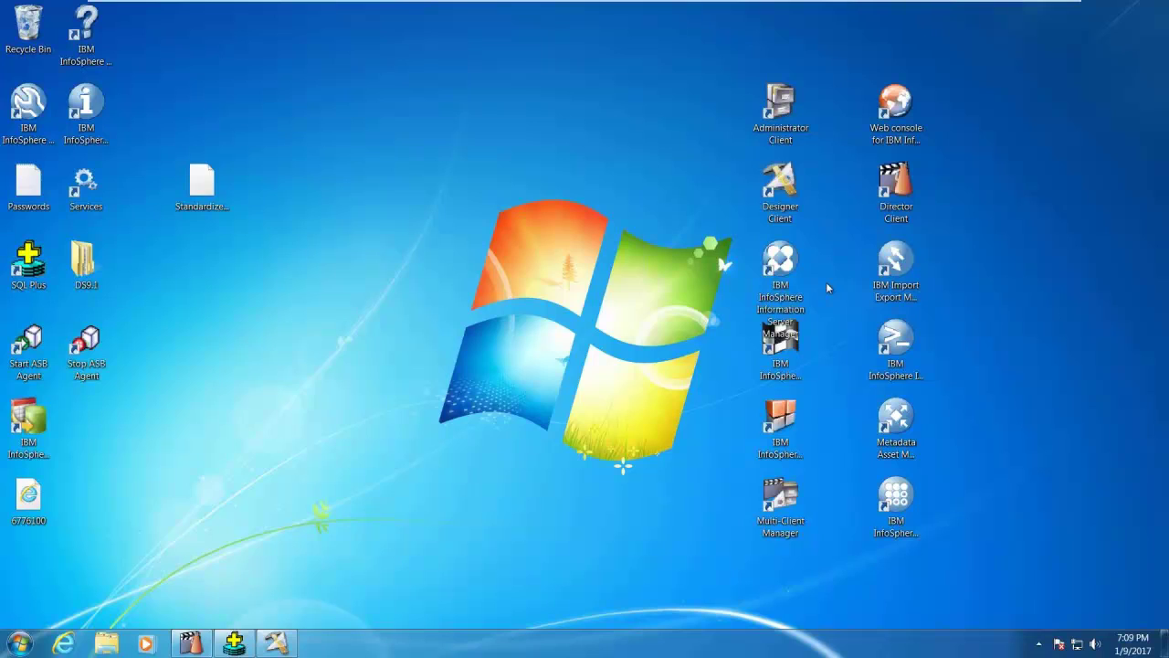
click(919, 277)
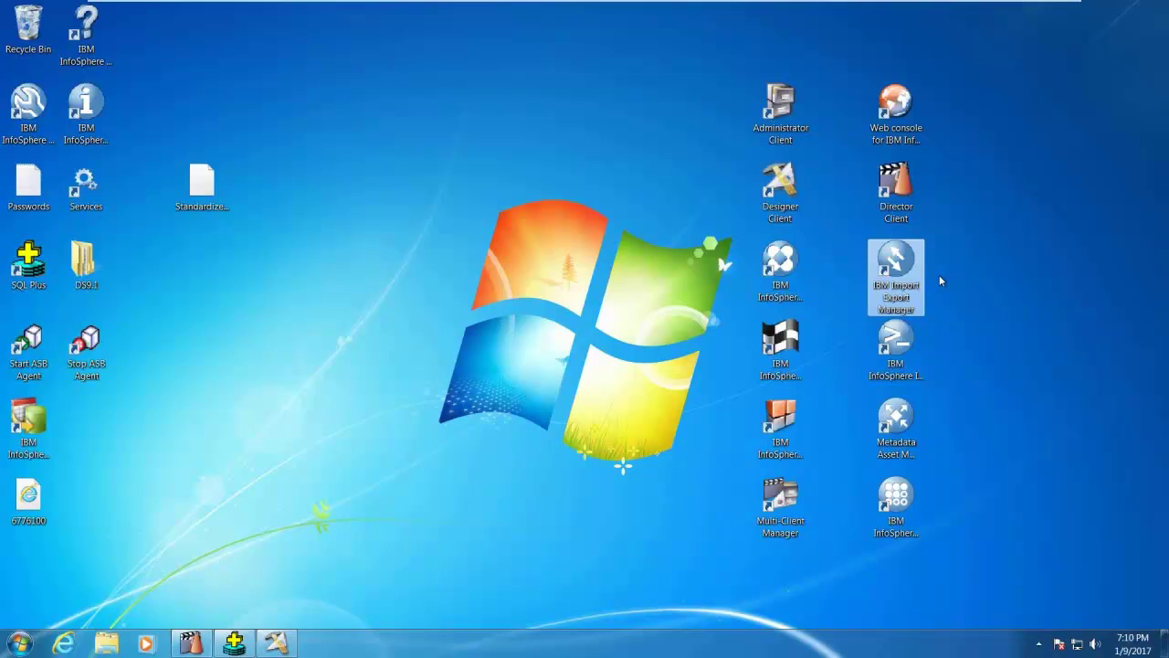
Move the IBM InfoSphere Connector Migration Tool desktop shortcut next to the group of InfoSphere client shortcuts
drag(28, 426, 680, 278)
click(623, 184)
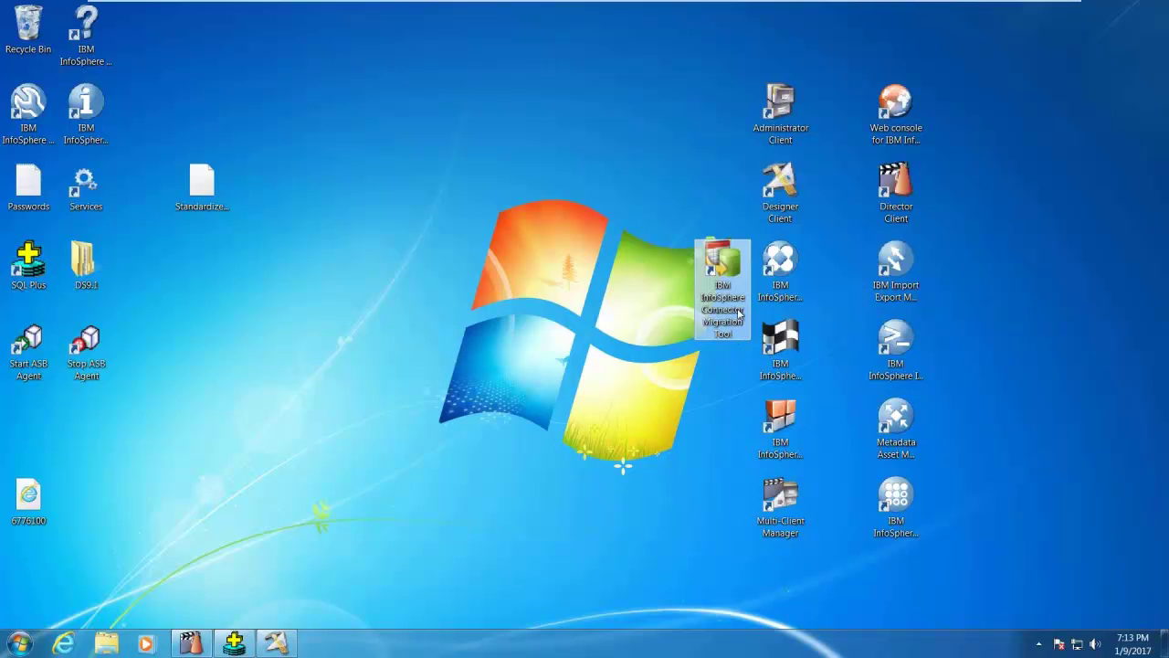
drag(692, 155, 766, 379)
drag(815, 453, 1005, 549)
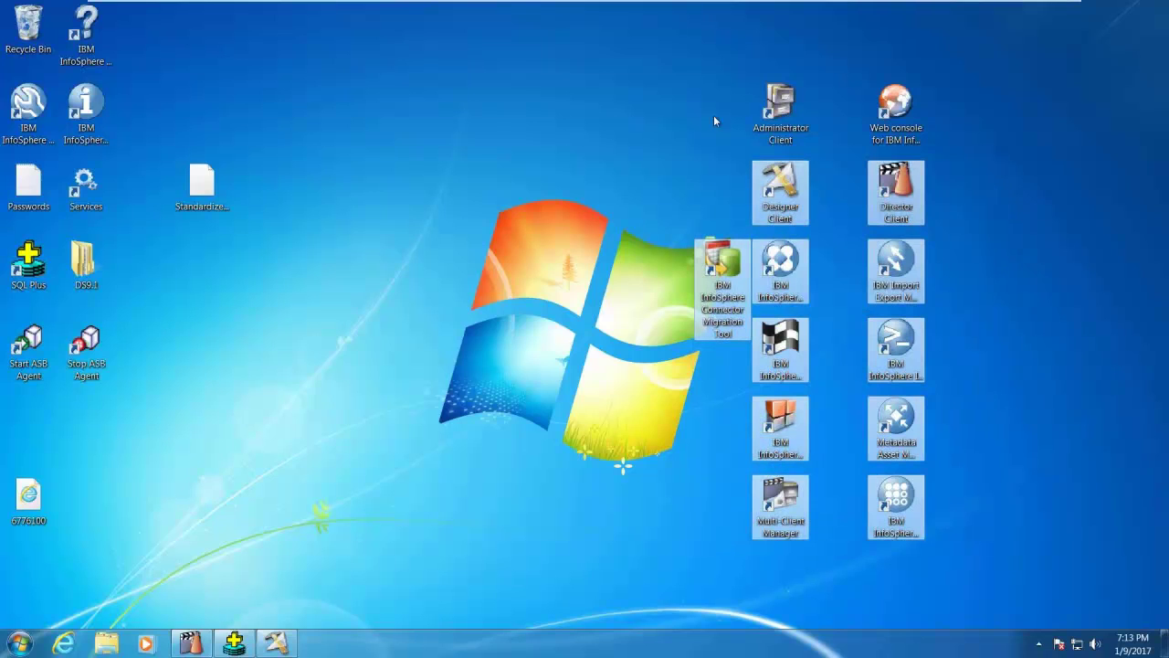
click(693, 70)
drag(716, 57, 967, 163)
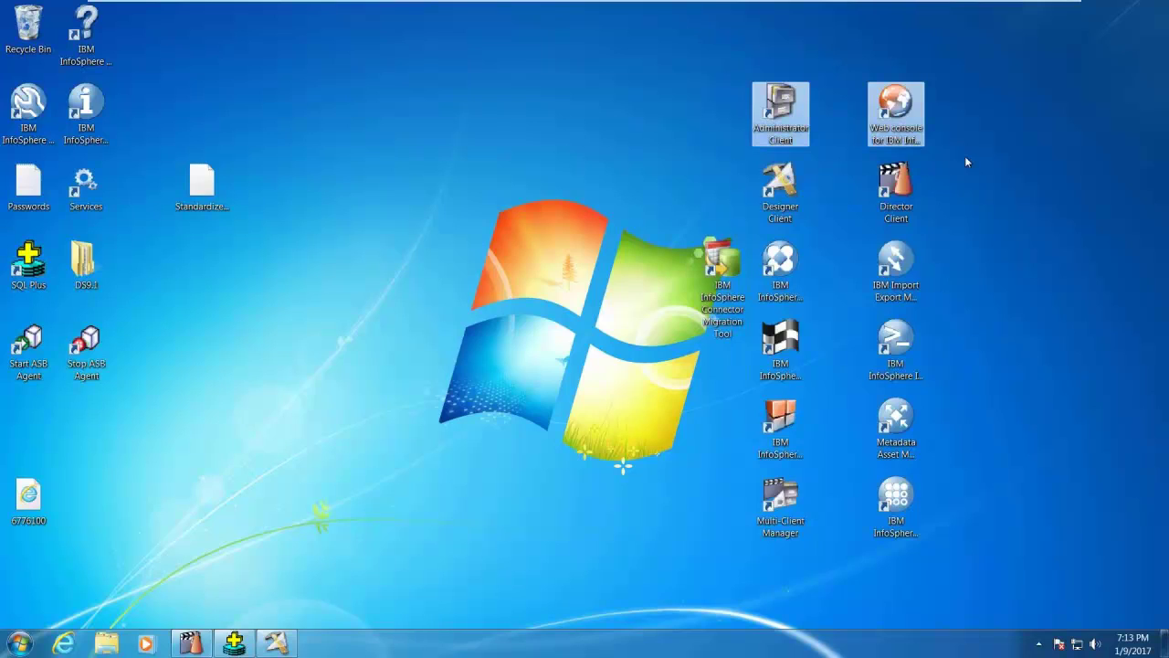
Open the Web console for IBM InfoSphere Information Server and minimize its browser window while it loads
click(885, 133)
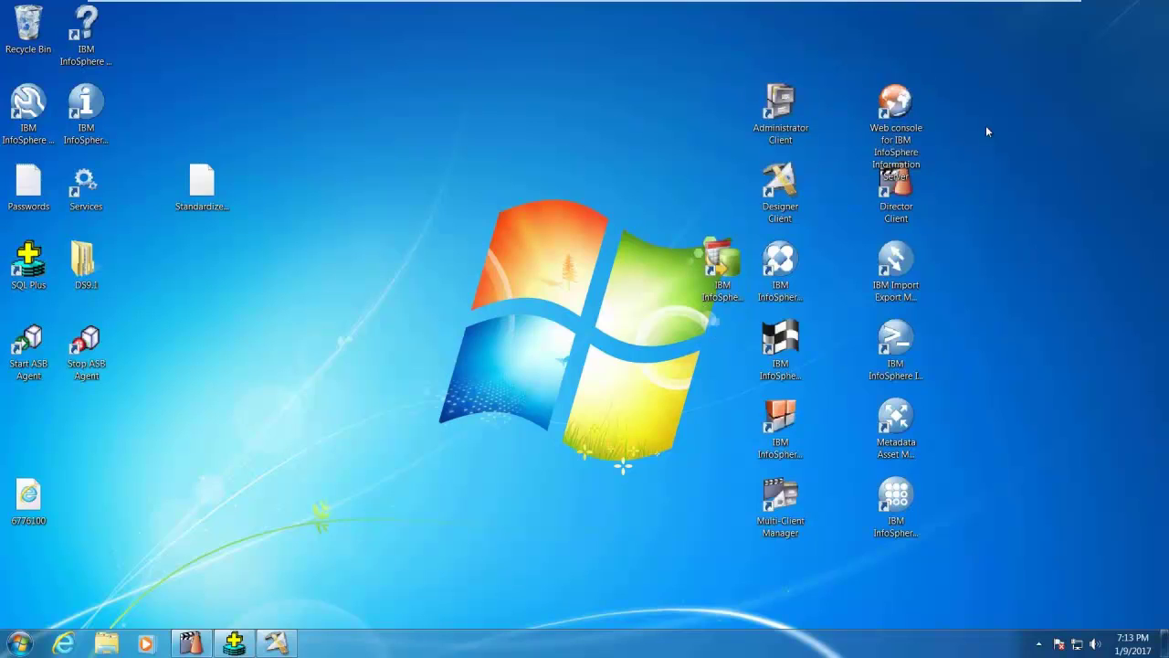
click(901, 141)
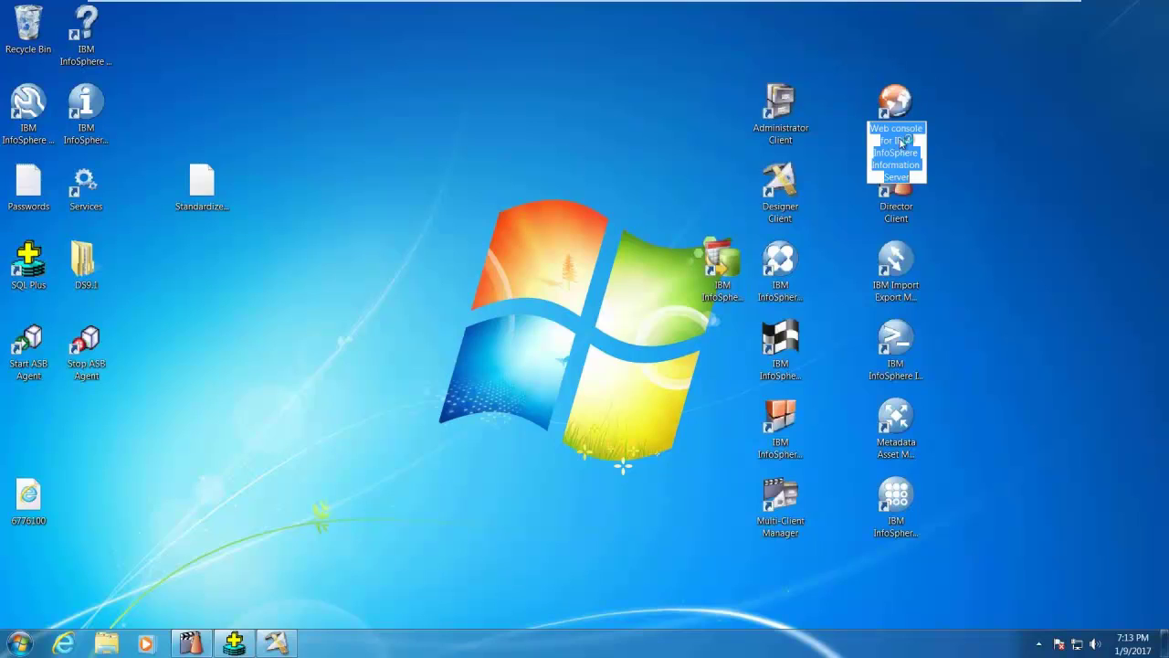
key(Return)
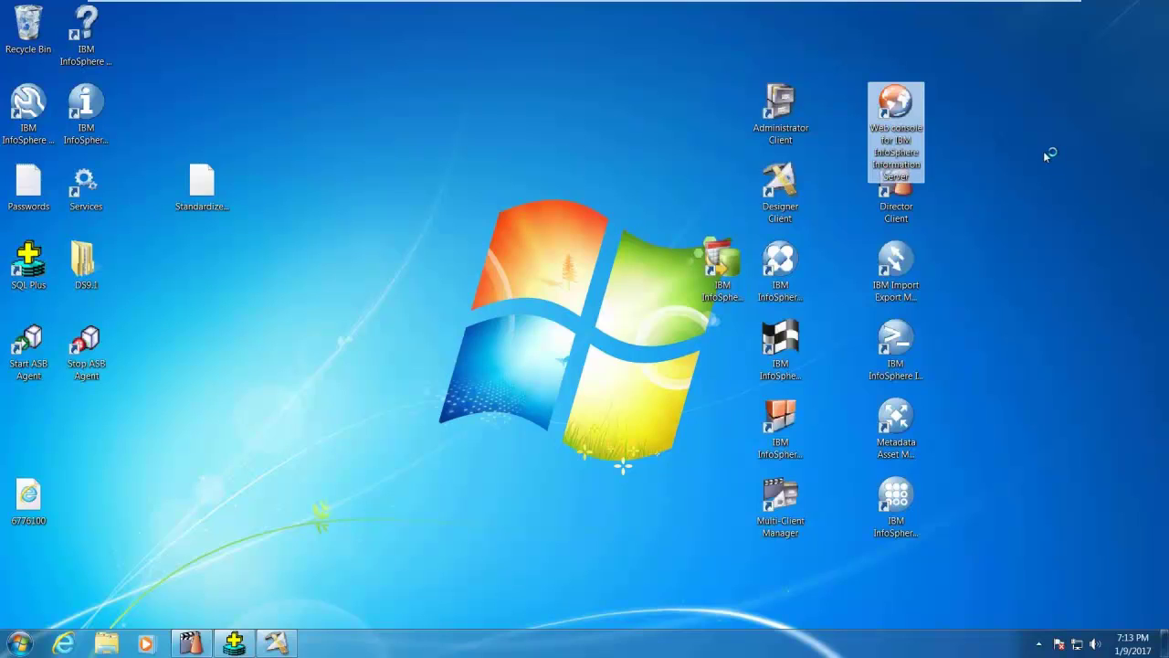
double_click(922, 117)
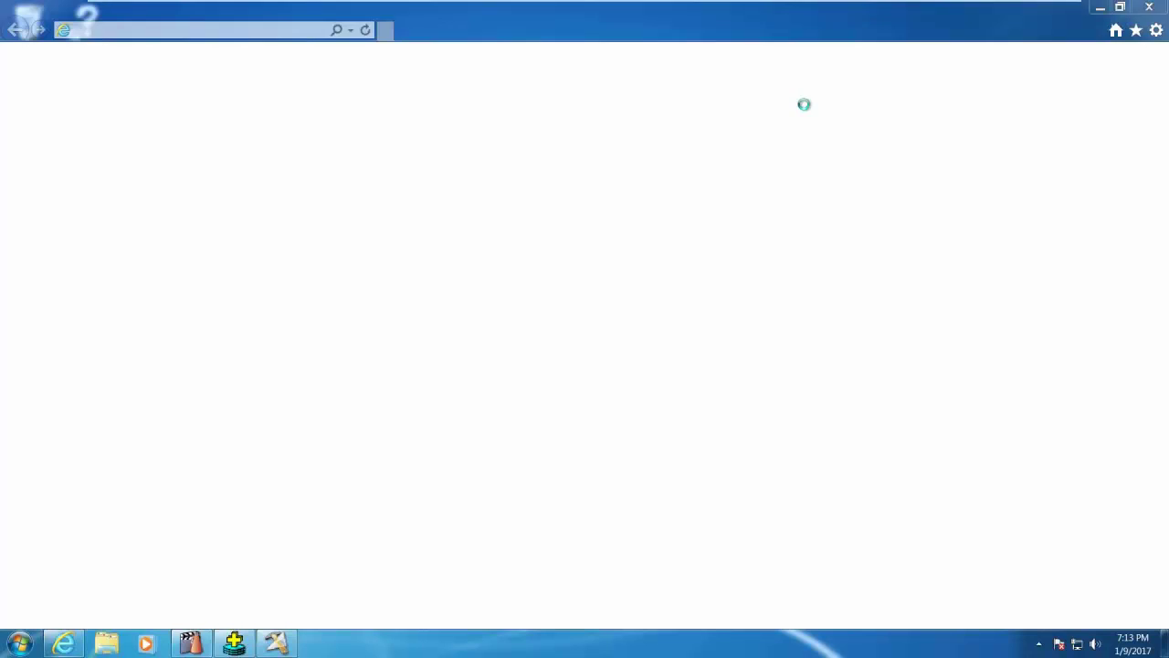
click(1101, 8)
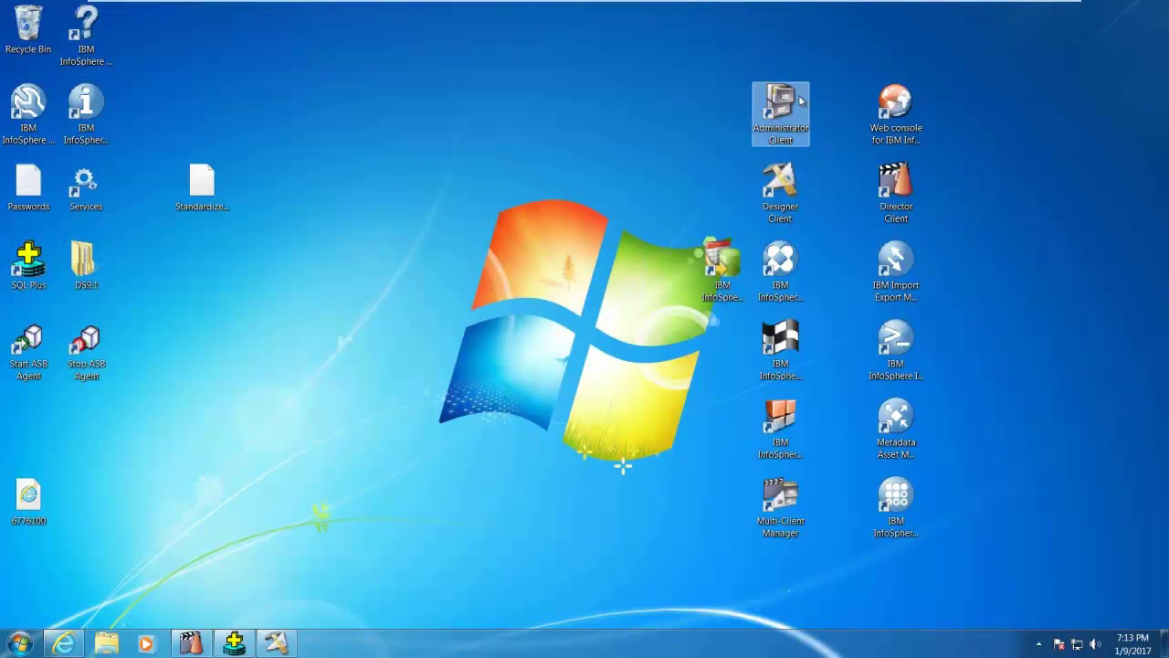
click(66, 644)
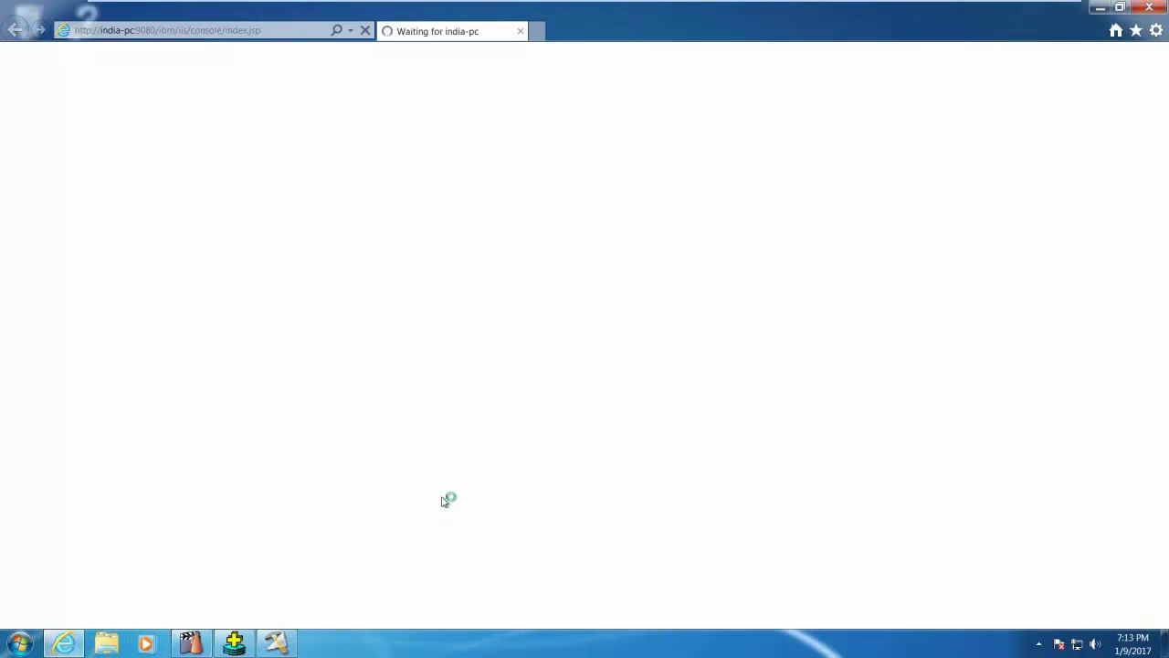
click(1103, 8)
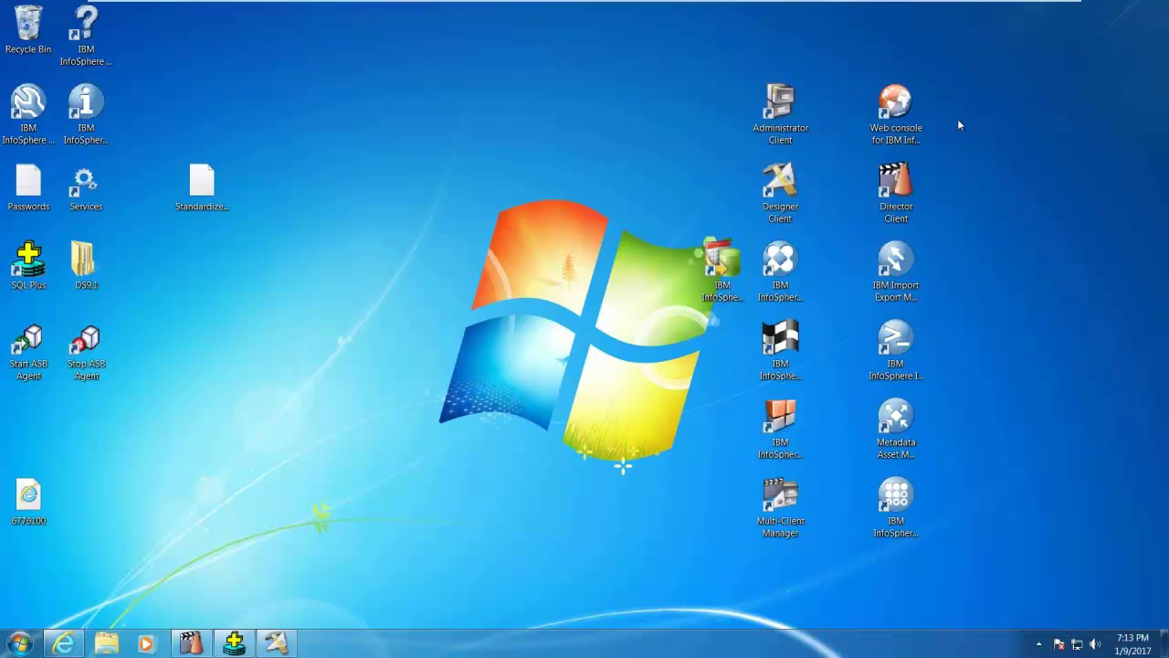
drag(856, 118, 937, 140)
drag(850, 52, 935, 152)
click(982, 151)
drag(952, 98, 858, 153)
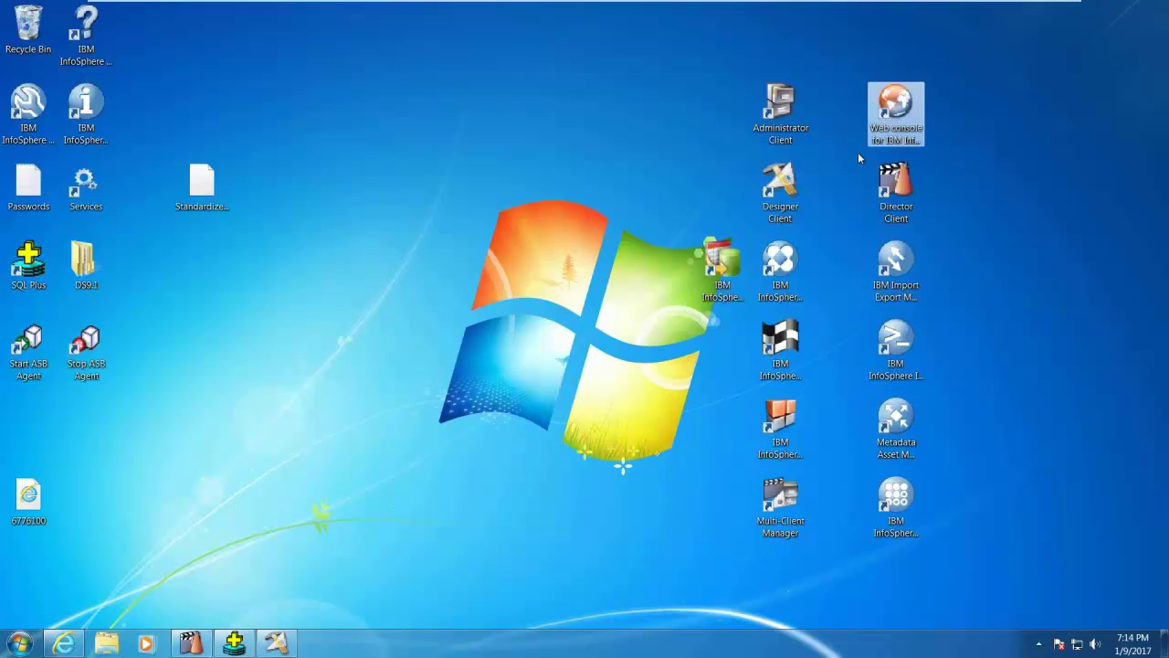
click(972, 174)
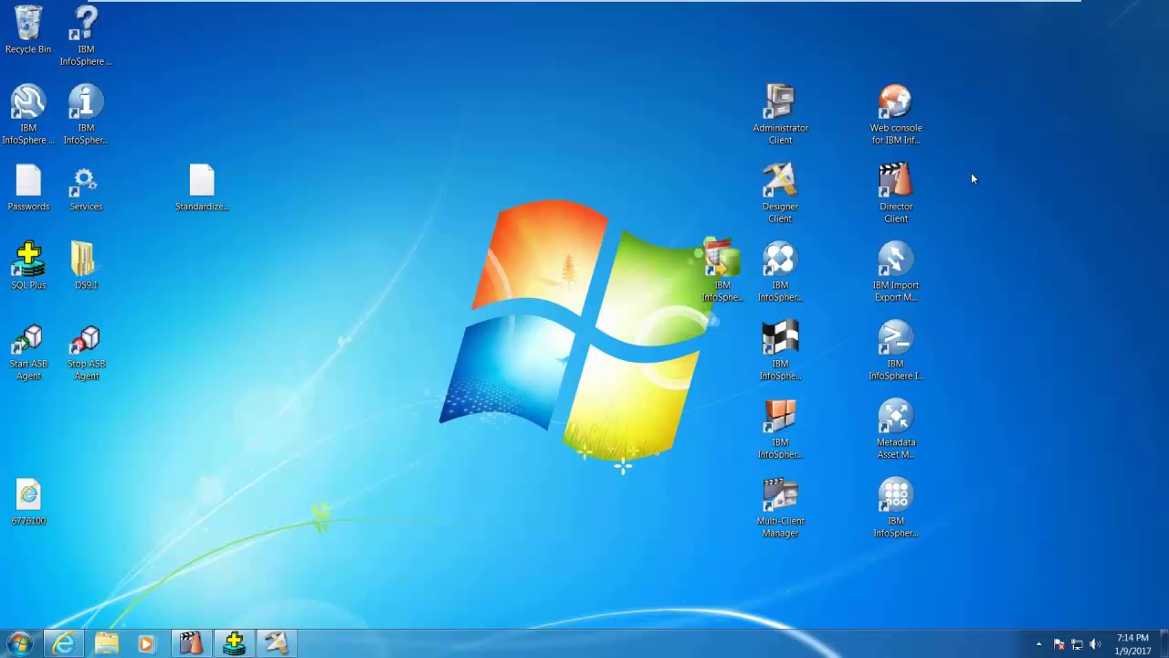
drag(842, 34, 961, 144)
click(961, 143)
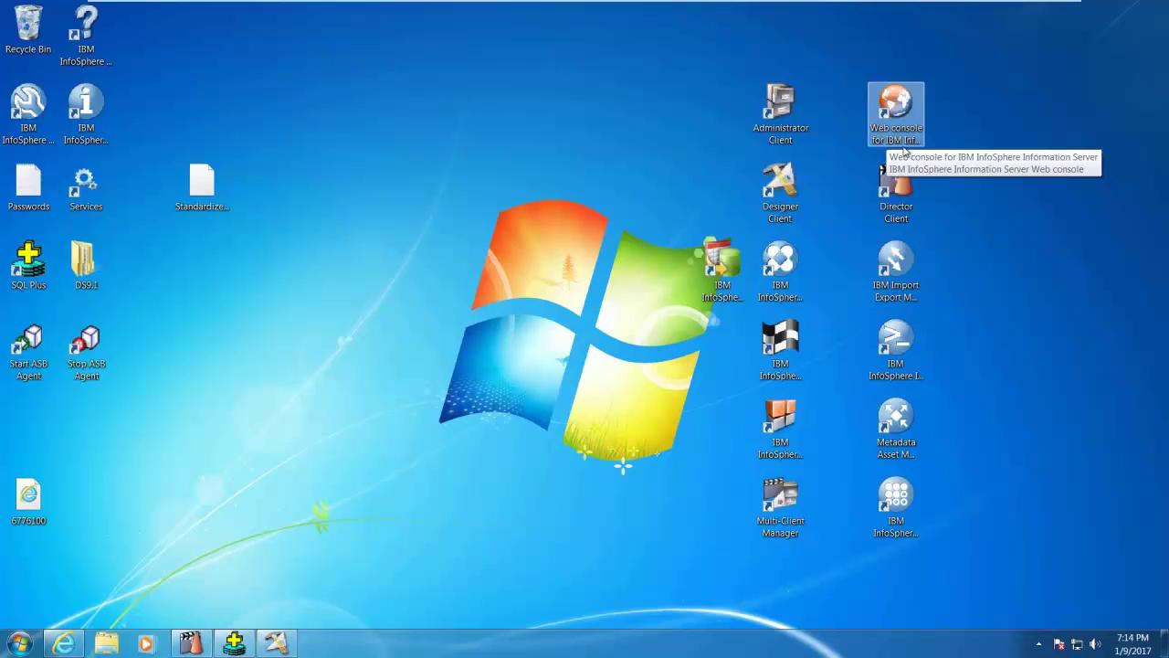
click(781, 98)
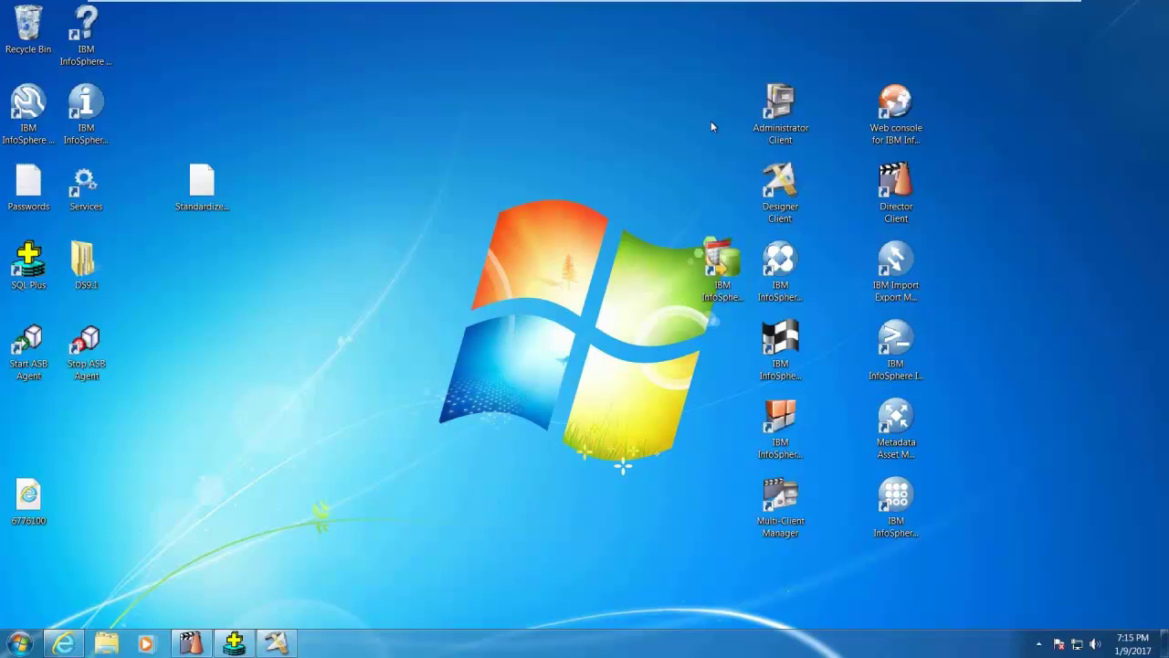
drag(726, 41, 823, 149)
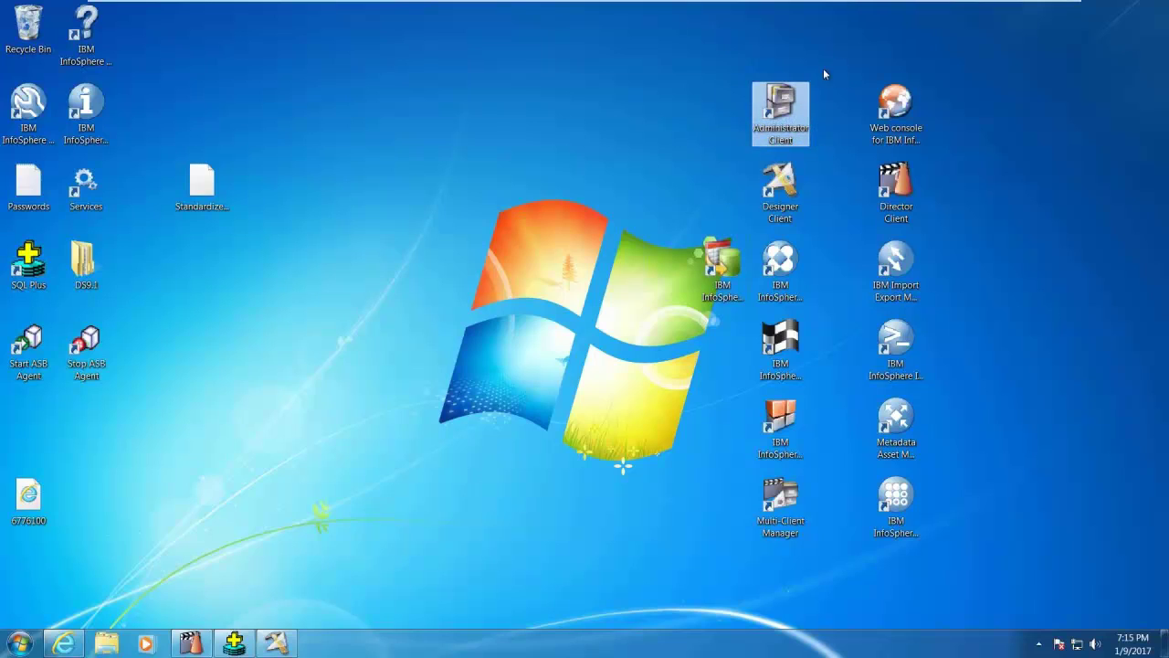
drag(856, 61, 932, 151)
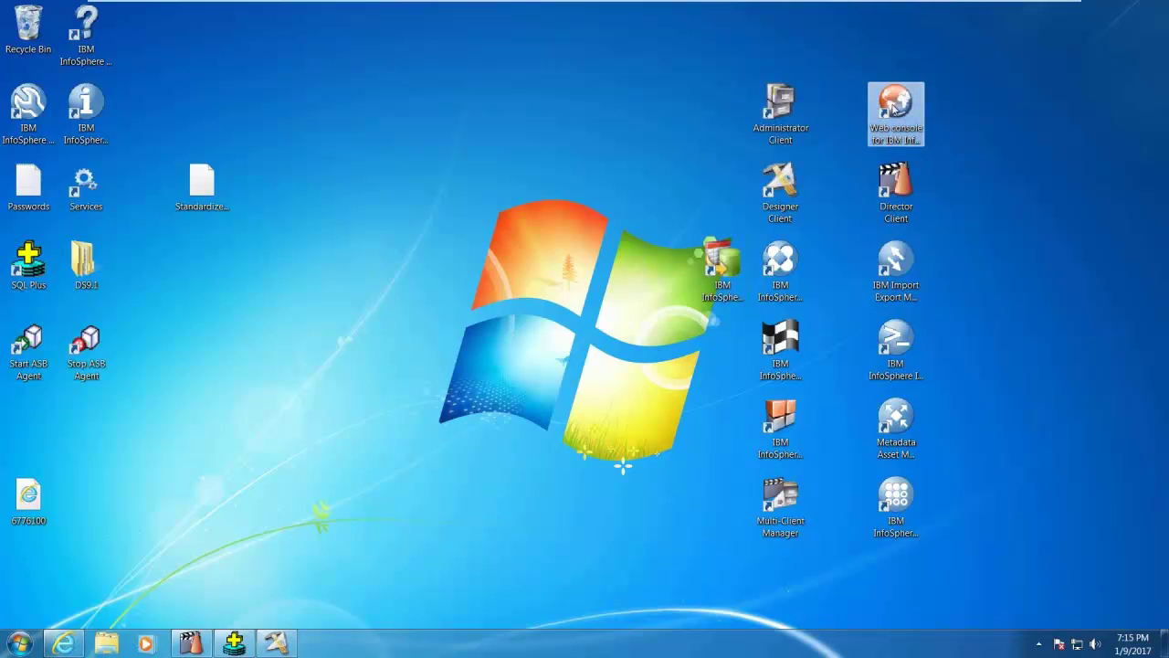
Switch back to the Information Server web console in the browser and log in as isadmin with the account password
click(64, 640)
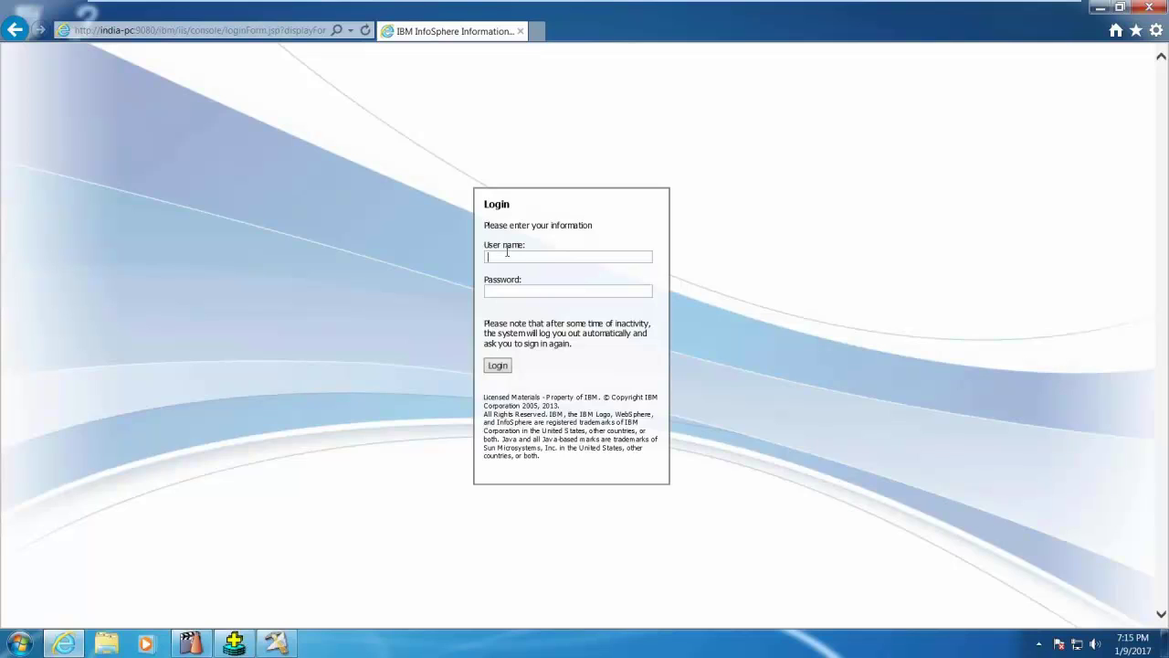
text(isadmin)
click(488, 291)
text(••••••••)
key(Return)
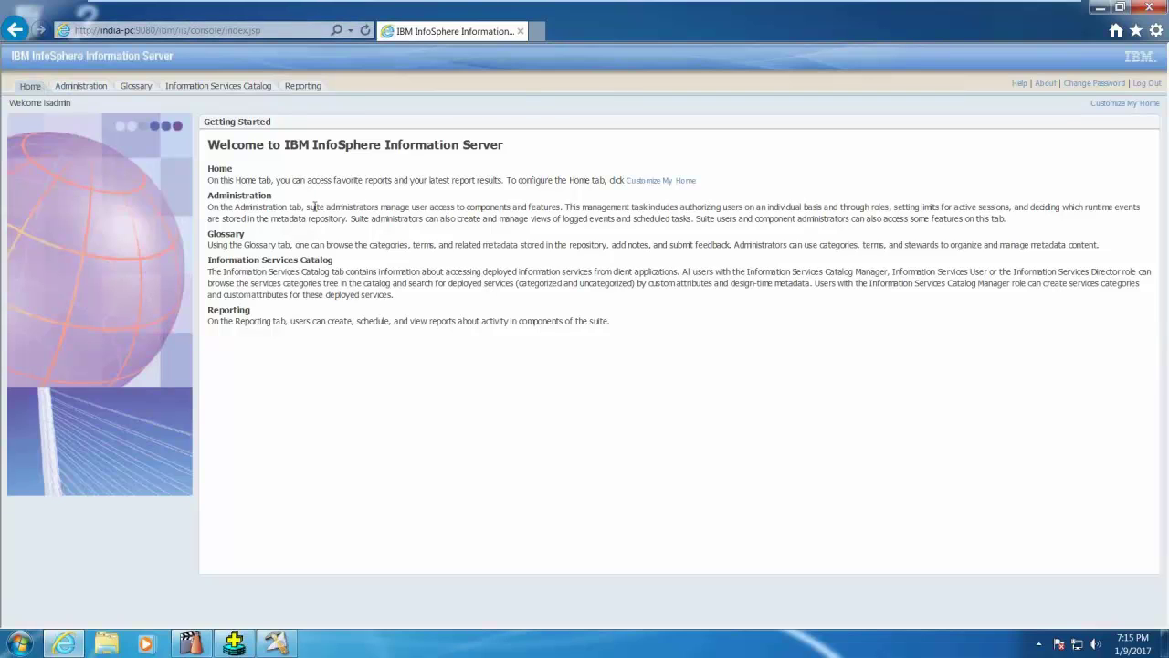
Open a blank new-user form from the Users list in the console's Users and Groups administration
click(72, 89)
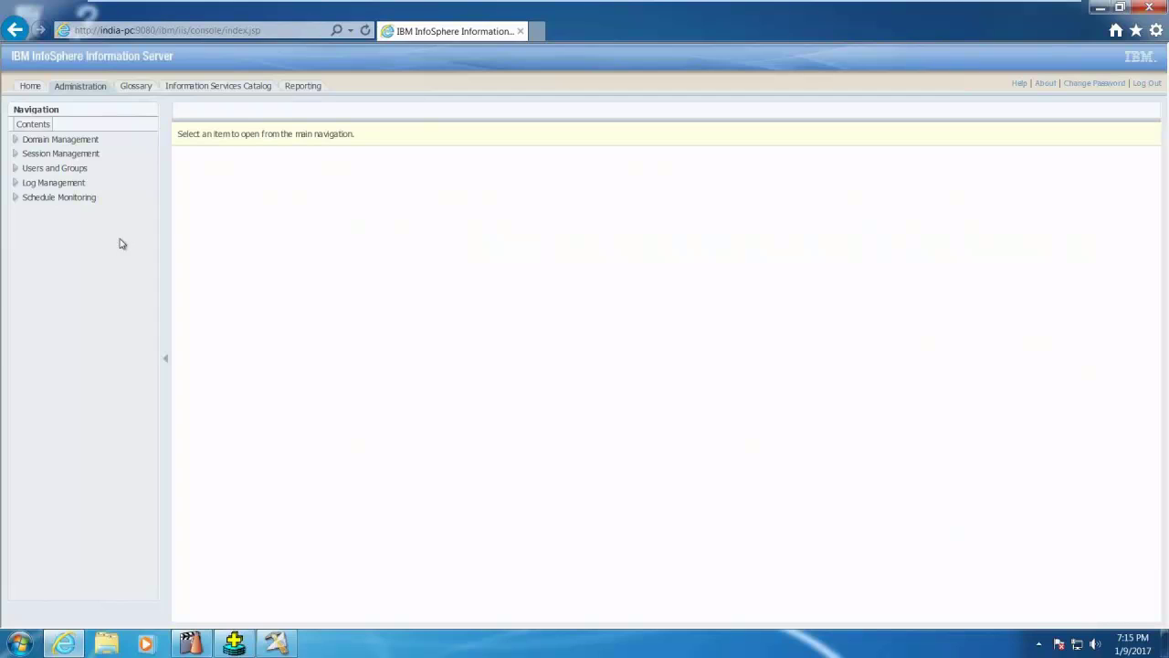
click(53, 168)
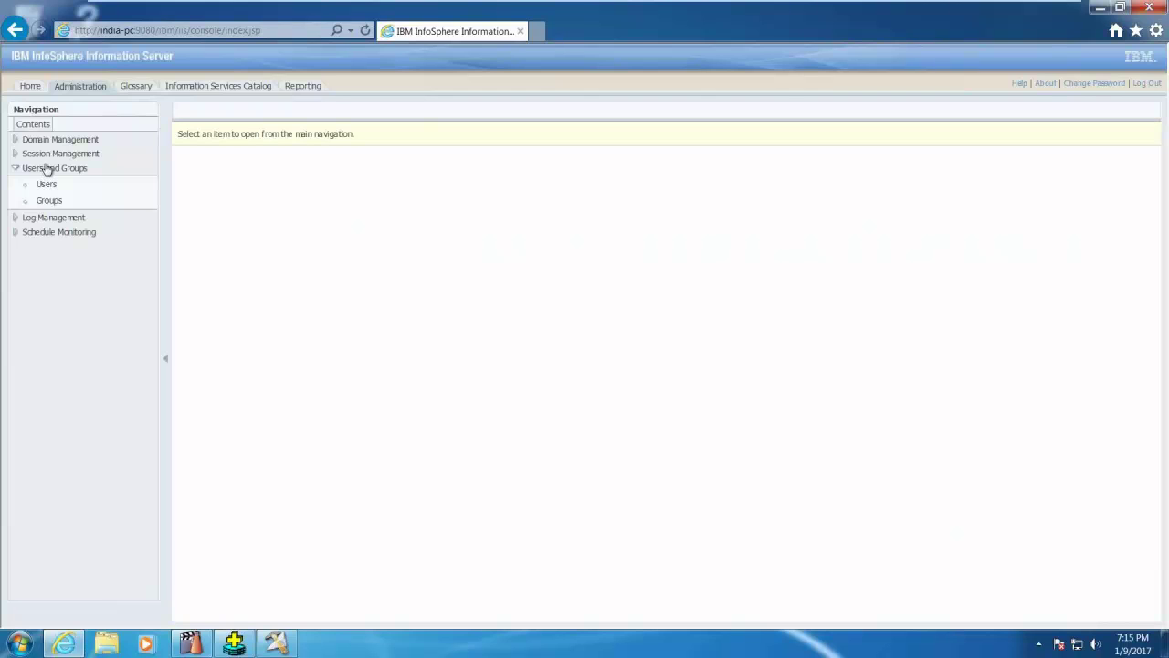
click(45, 186)
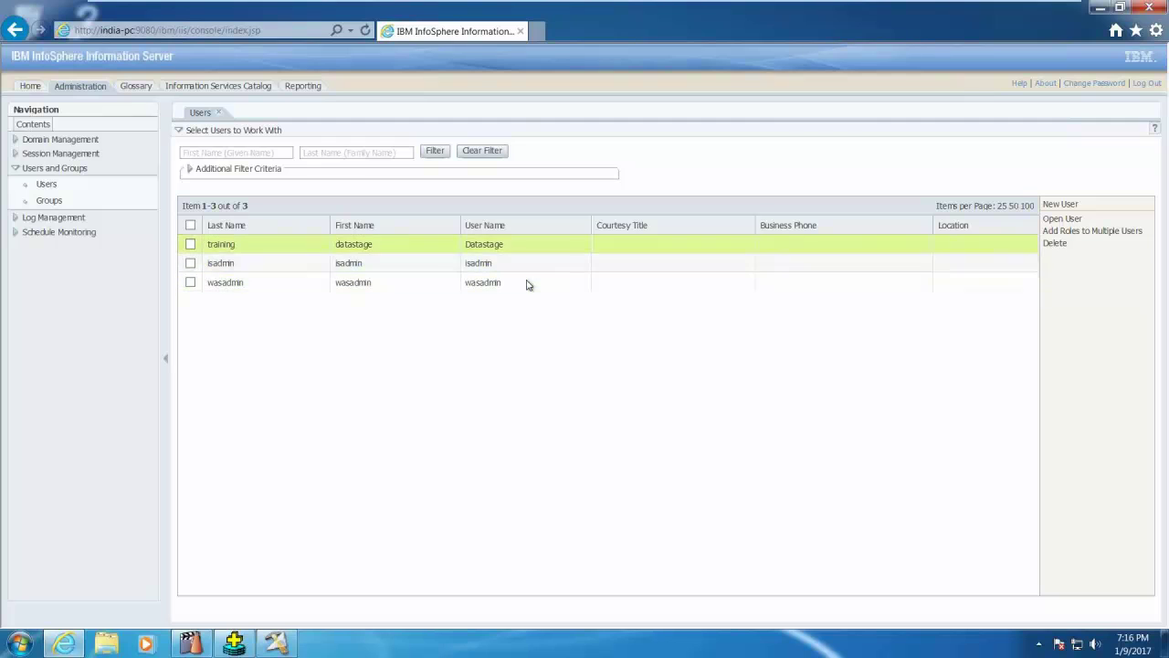
click(1067, 207)
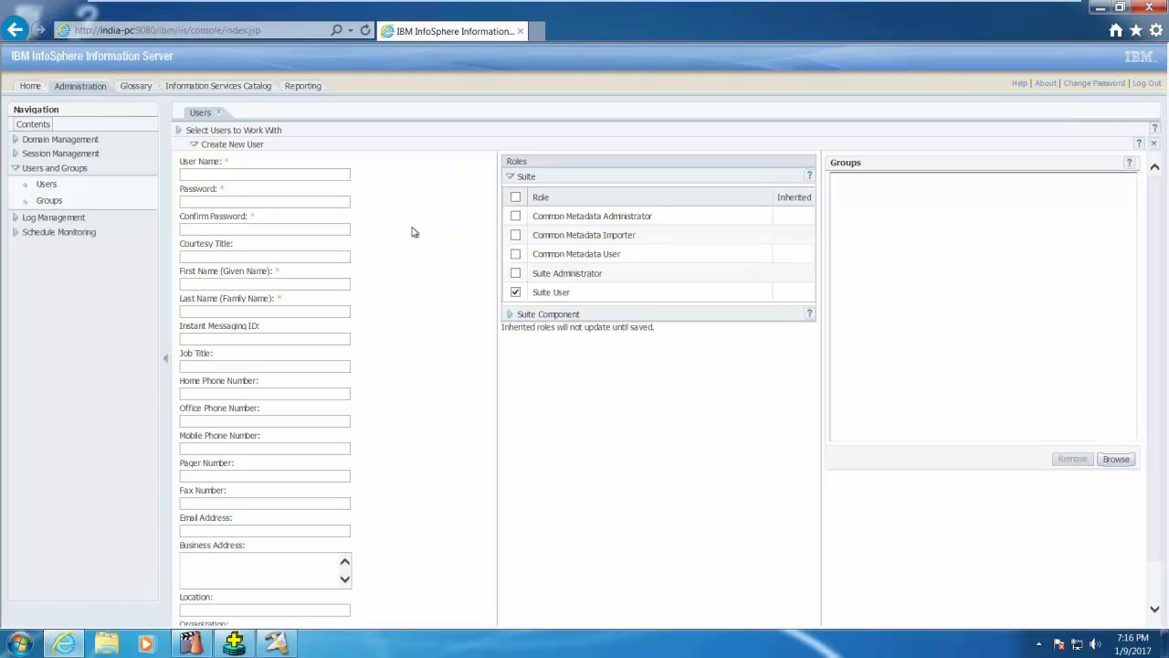
Assign the new user the suite component roles DataStage and QualityStage User, DataStage and QualityStage Administrator, and Data Quality Console Reviewer
click(531, 315)
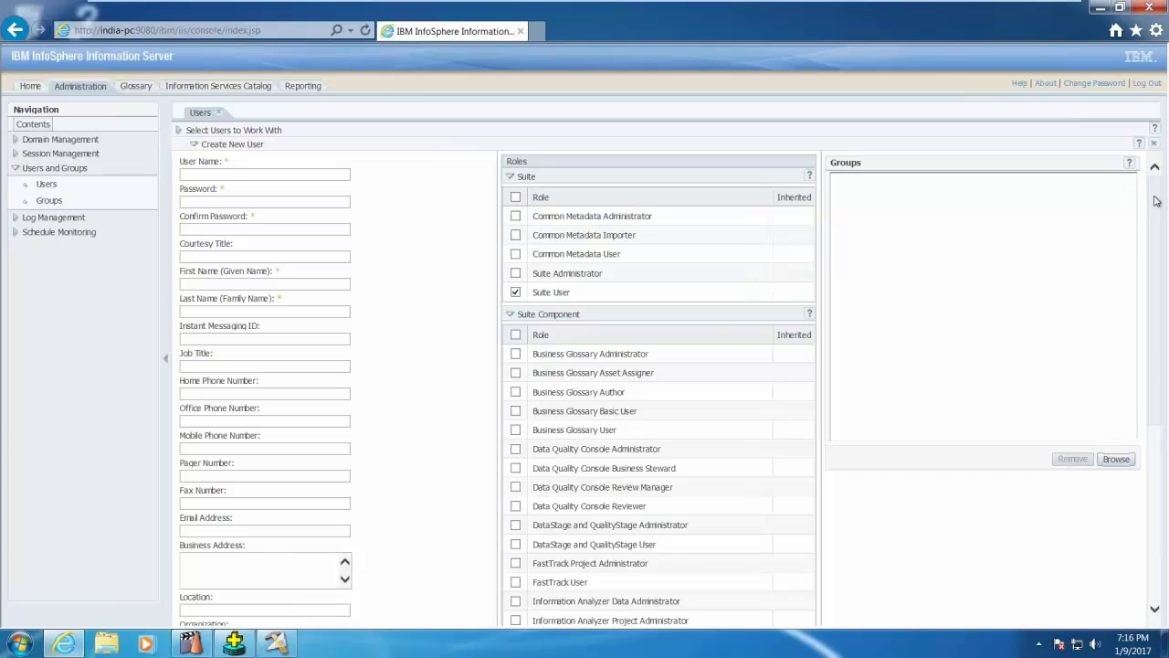
drag(1158, 203, 1157, 279)
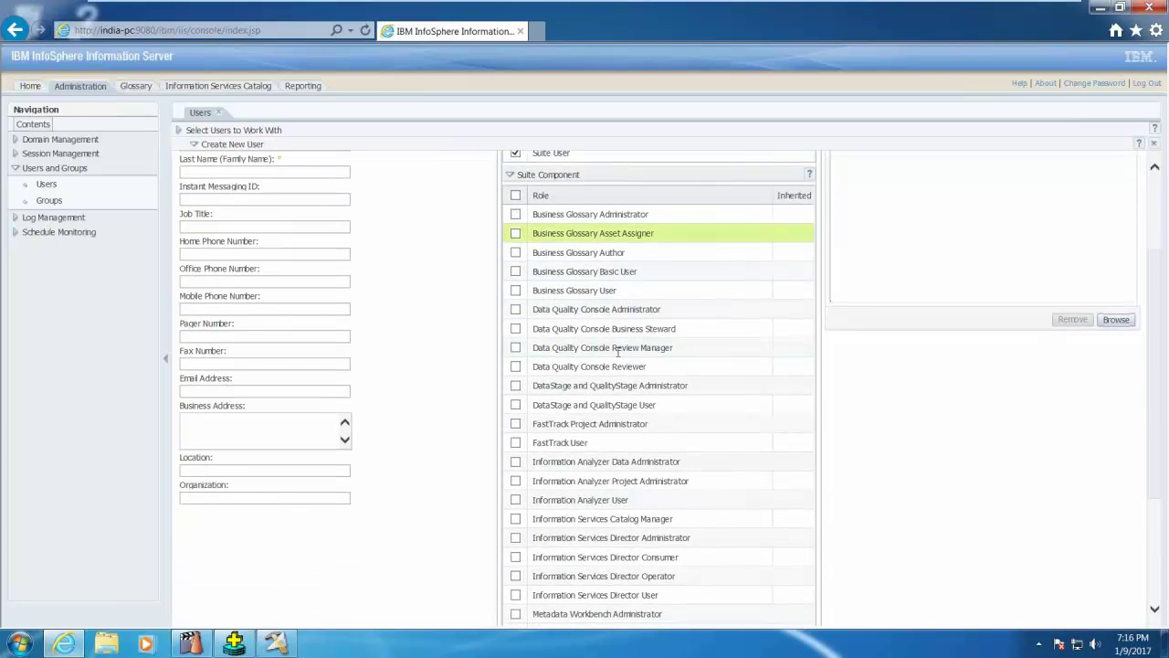
click(516, 405)
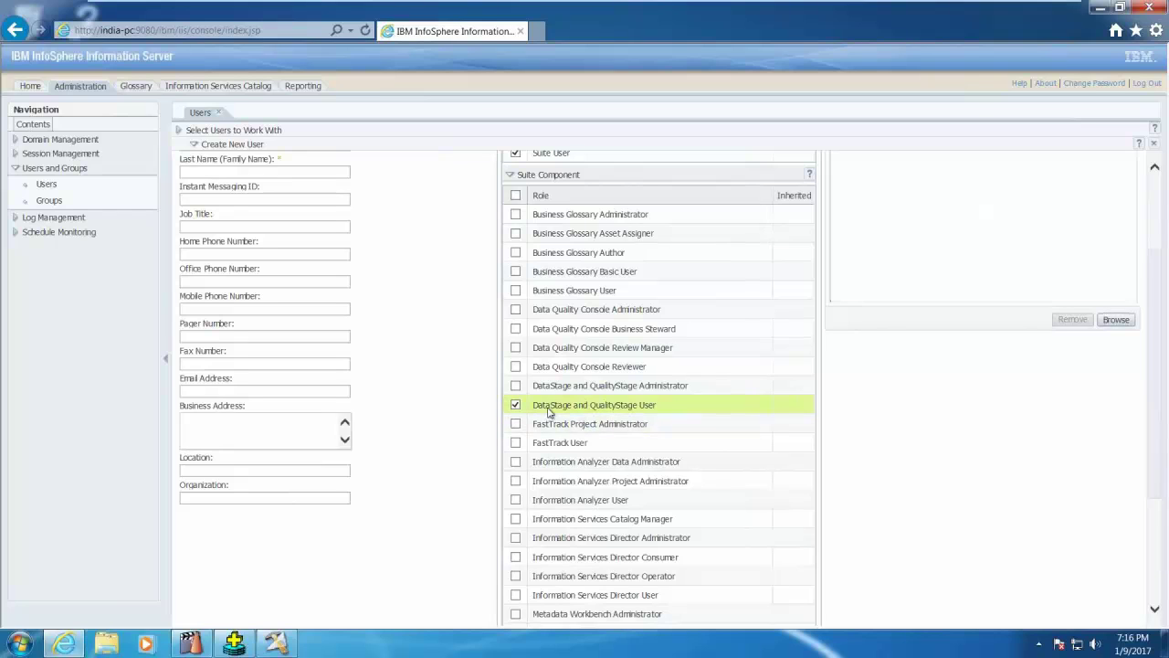
click(515, 386)
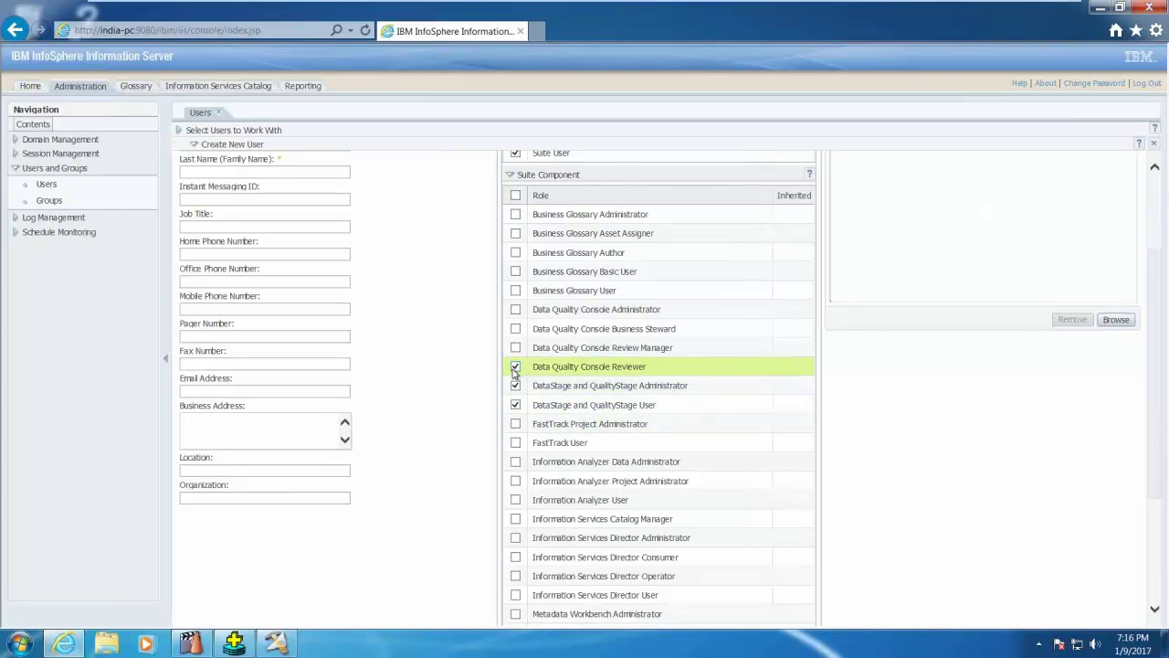
click(515, 366)
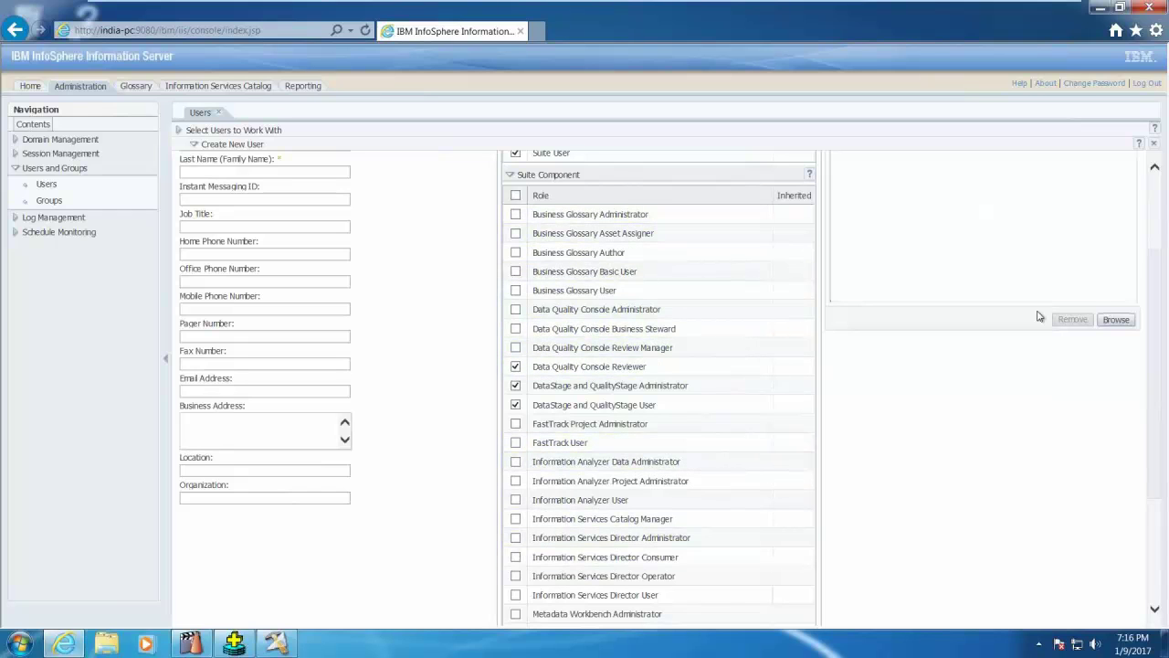
Review the remaining suite component roles and the user detail fields of the new-user form, and minimize the browser
drag(1157, 285, 1167, 412)
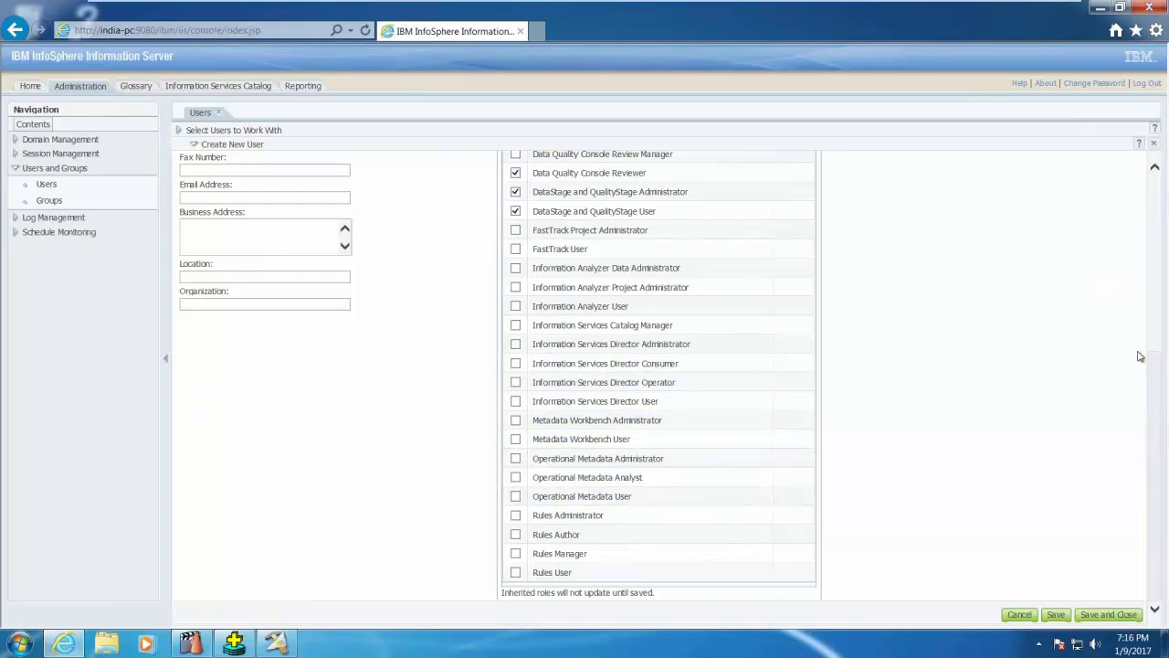
drag(1156, 372, 1154, 209)
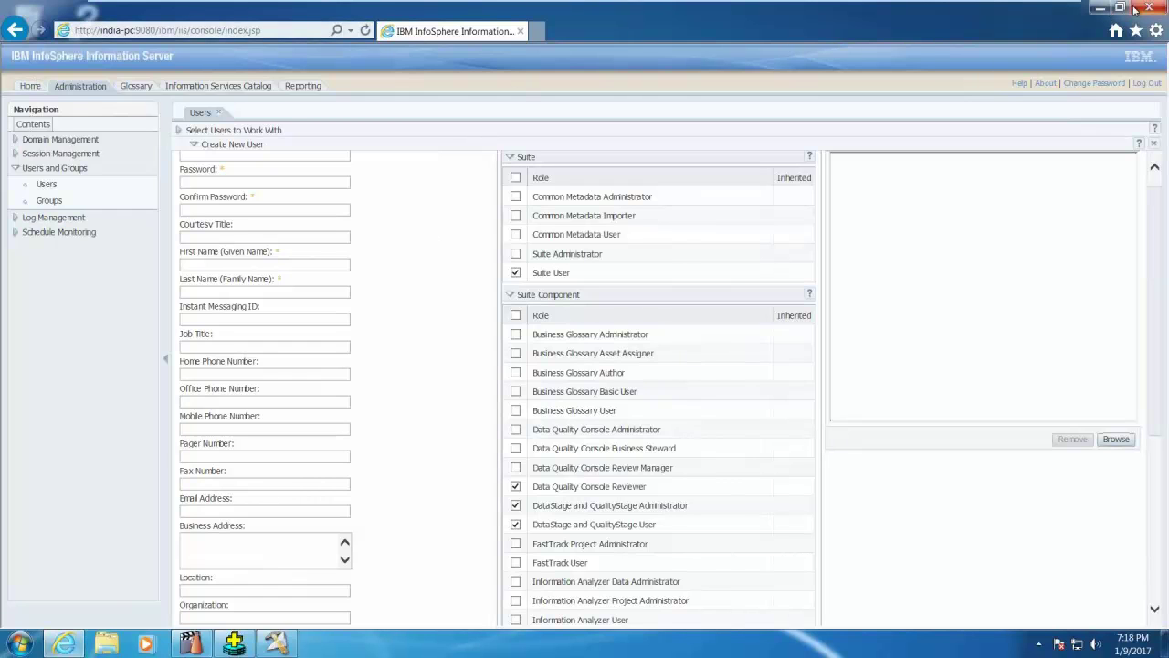
click(1100, 9)
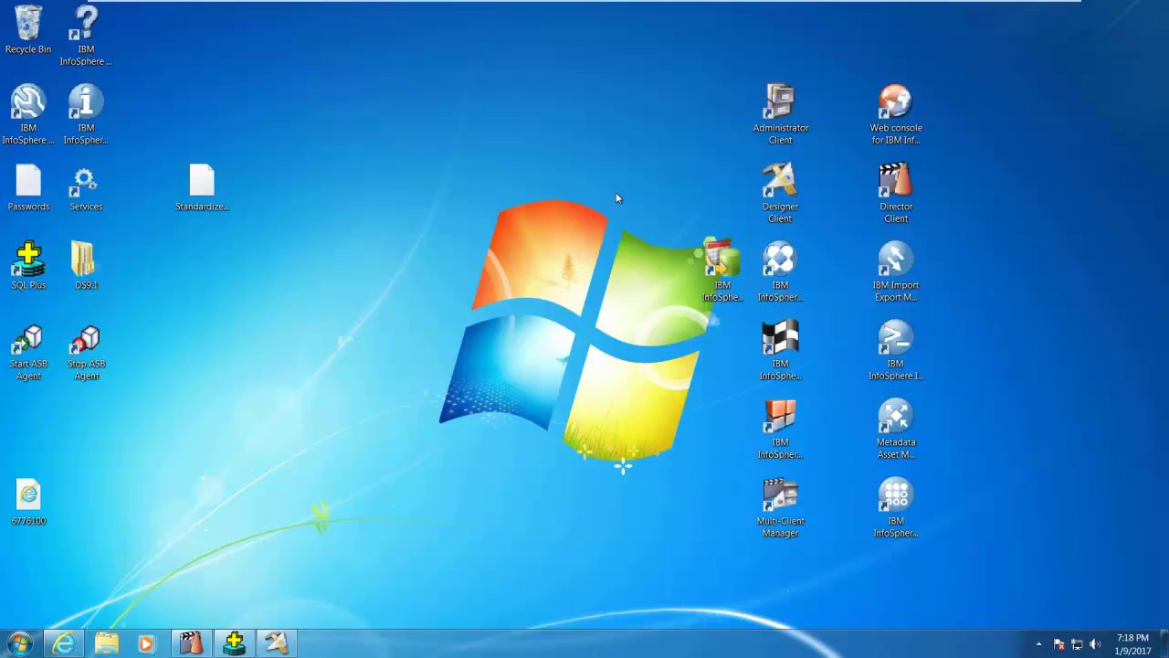
Switch to DataStage Designer and display the Repository of ANALYZERPROJECT
click(274, 645)
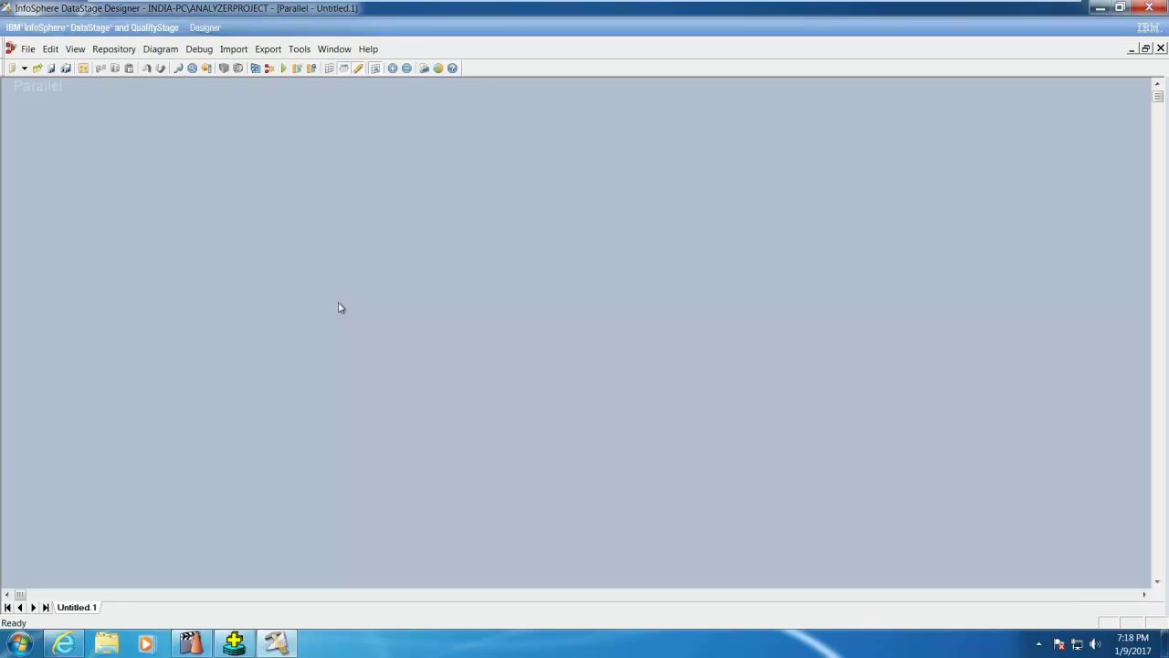
click(72, 51)
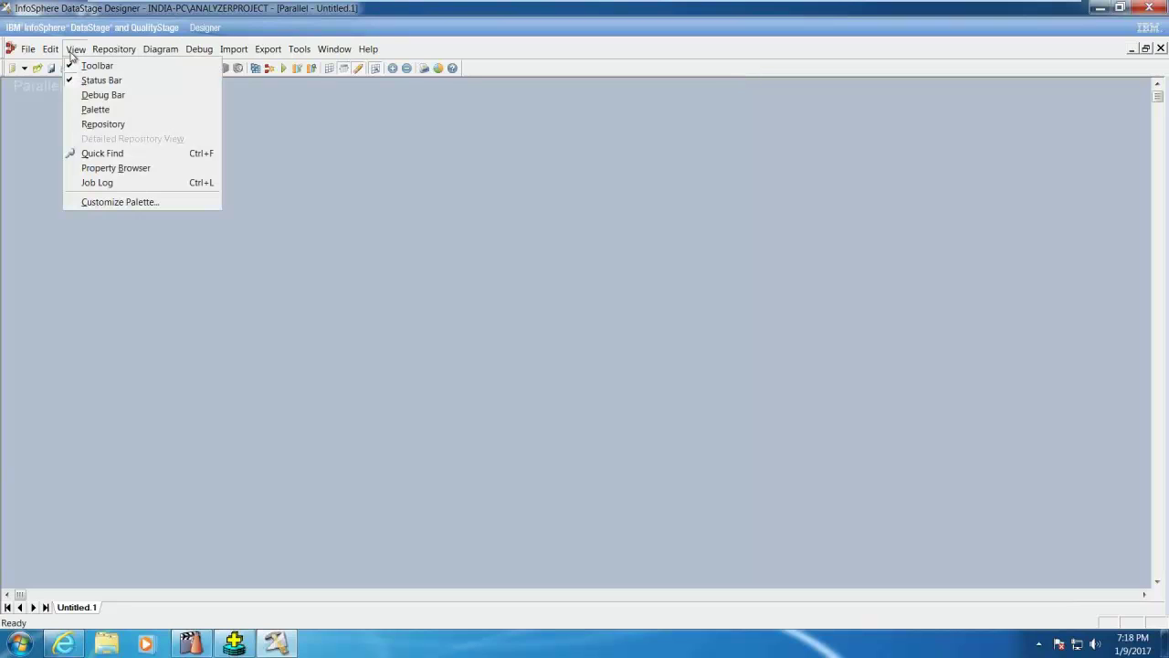
click(95, 123)
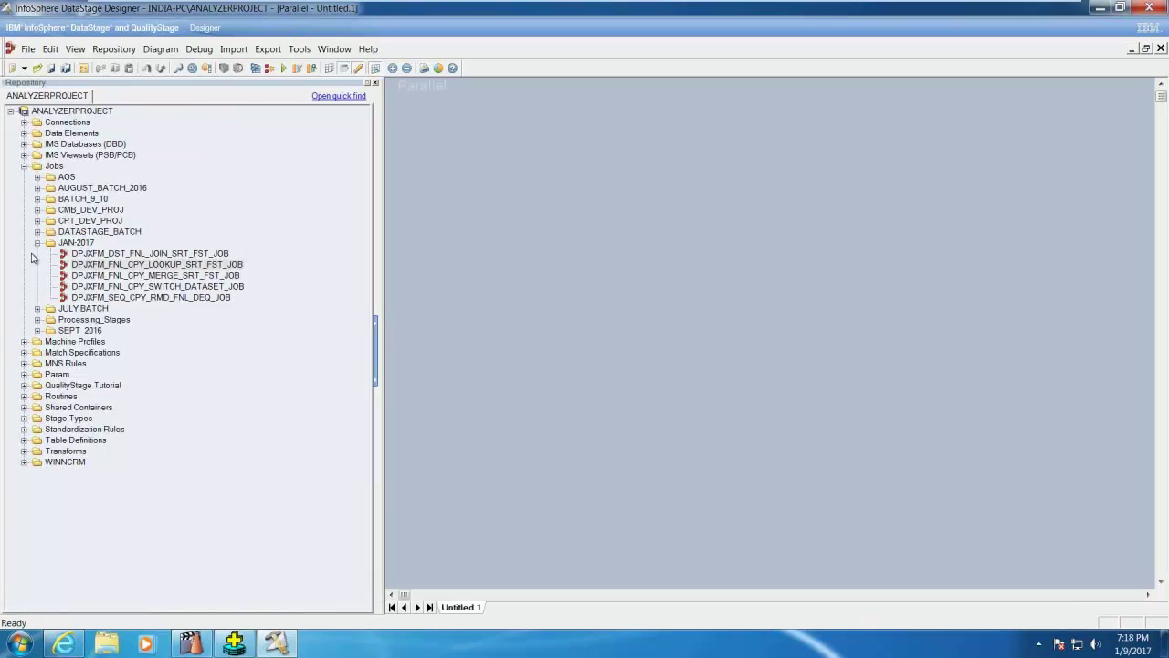
Collapse the JAN-2017 job folder and look through the DATASTAGE_BATCH folder's contents, including PX JOBS
click(38, 242)
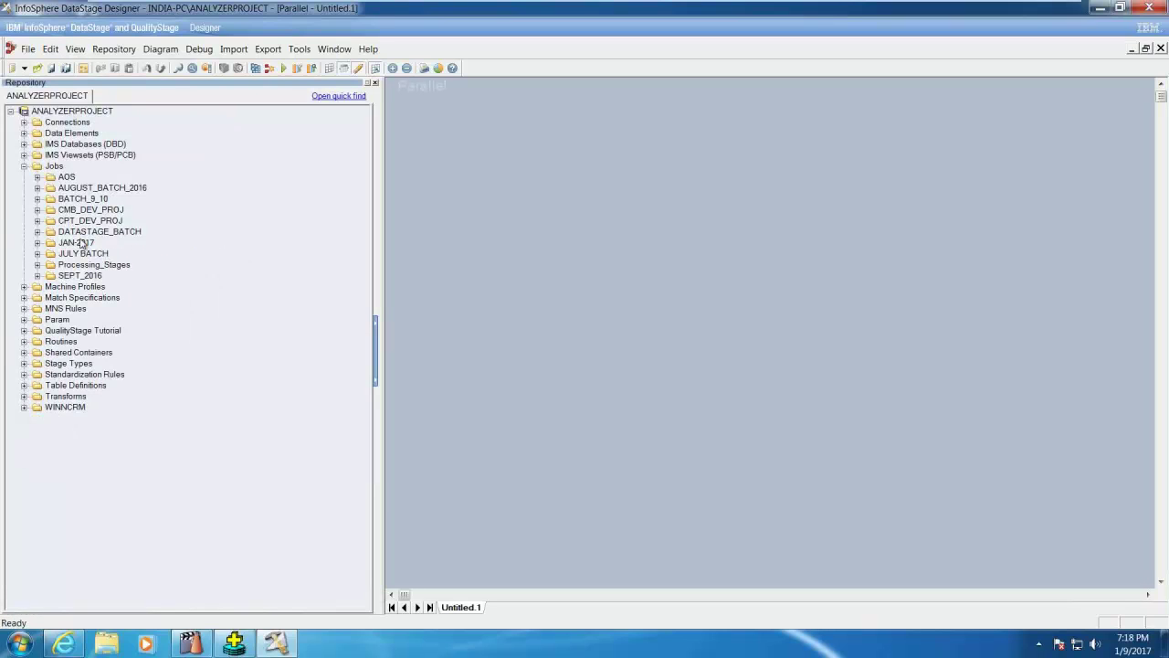
click(37, 232)
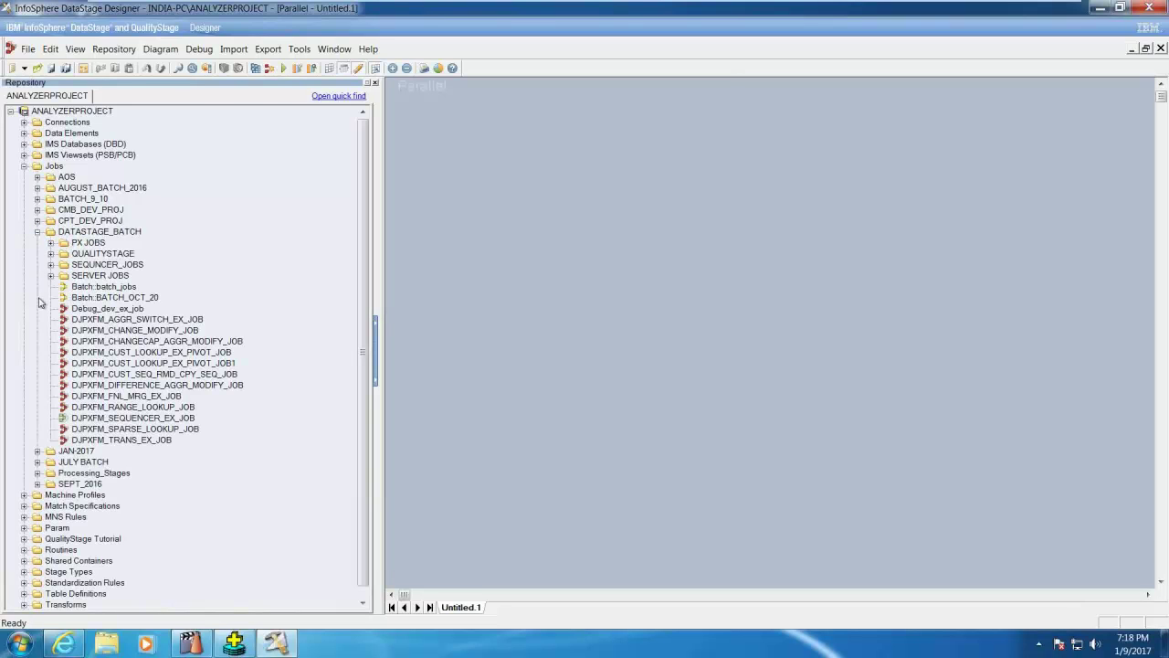
click(50, 242)
click(37, 232)
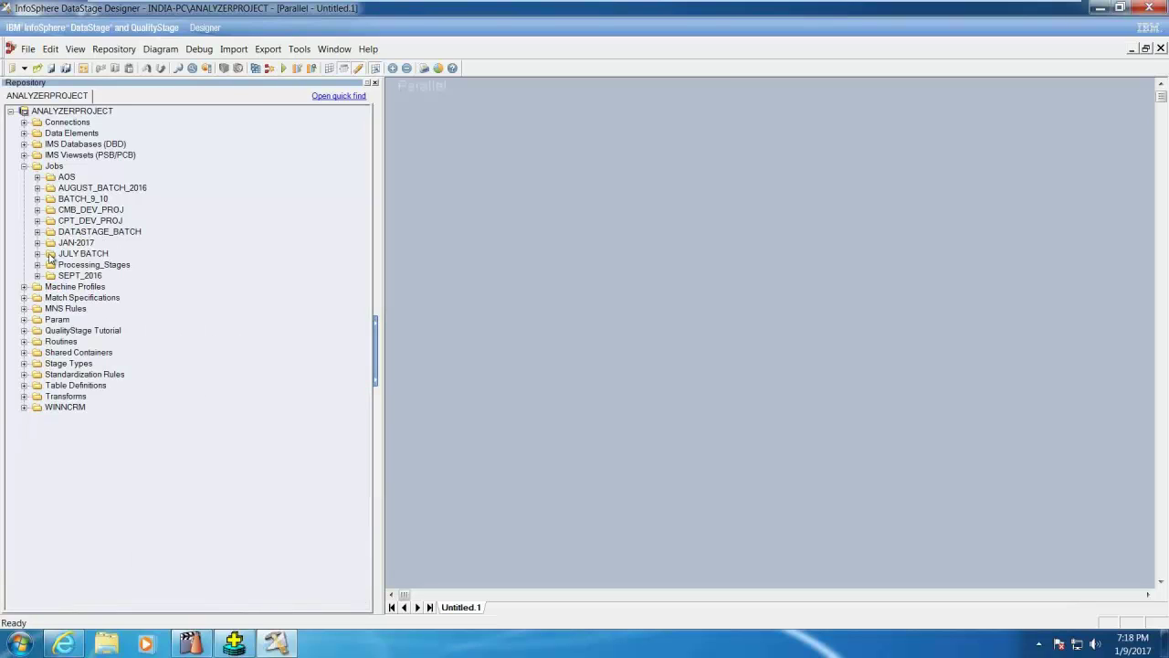
Open DPJXFM_DST_FNL_JOIN_SRT_FST_JOB from the JAN-2017 folder and hide the Repository to view the whole job flow zoomed out
click(37, 242)
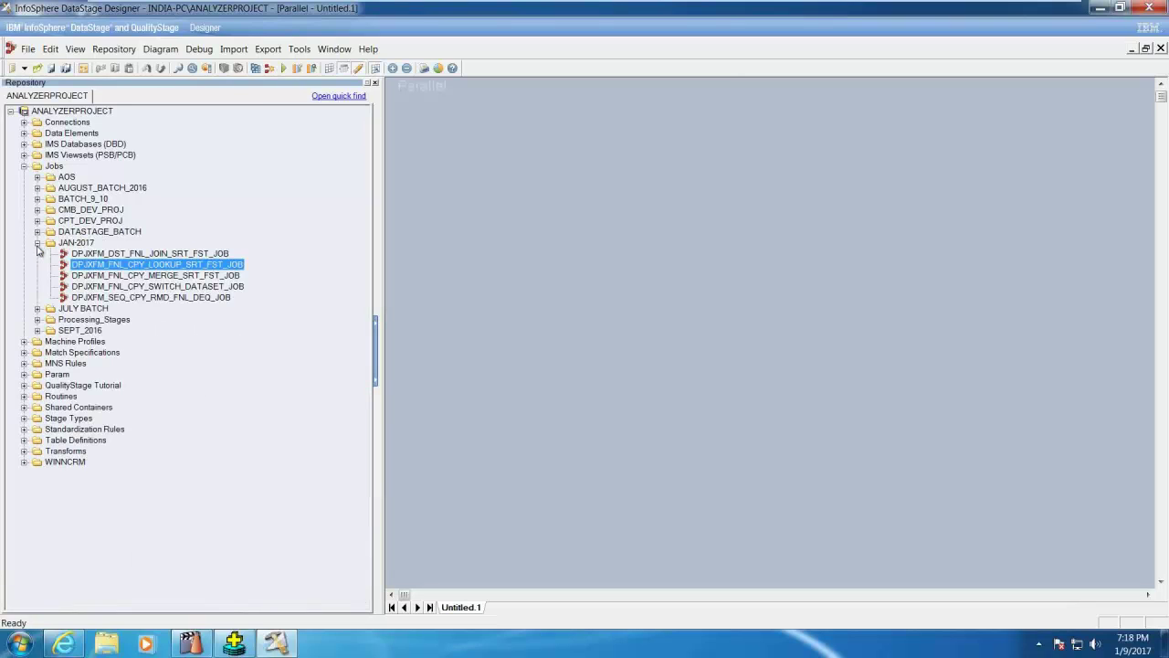
double_click(174, 254)
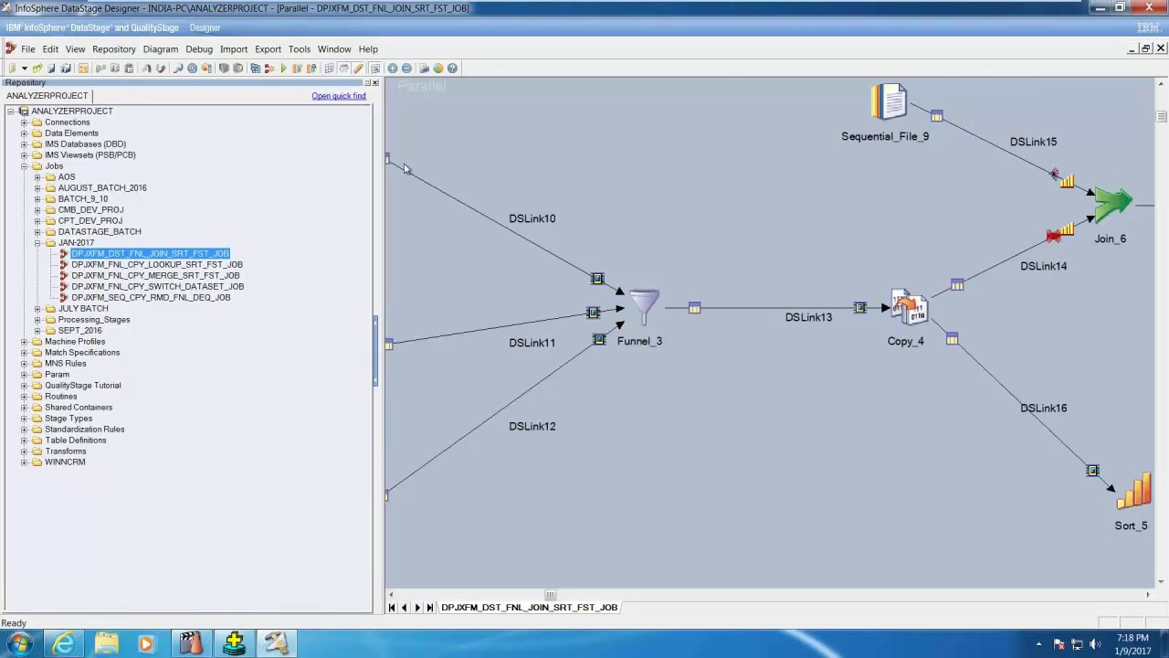
click(373, 84)
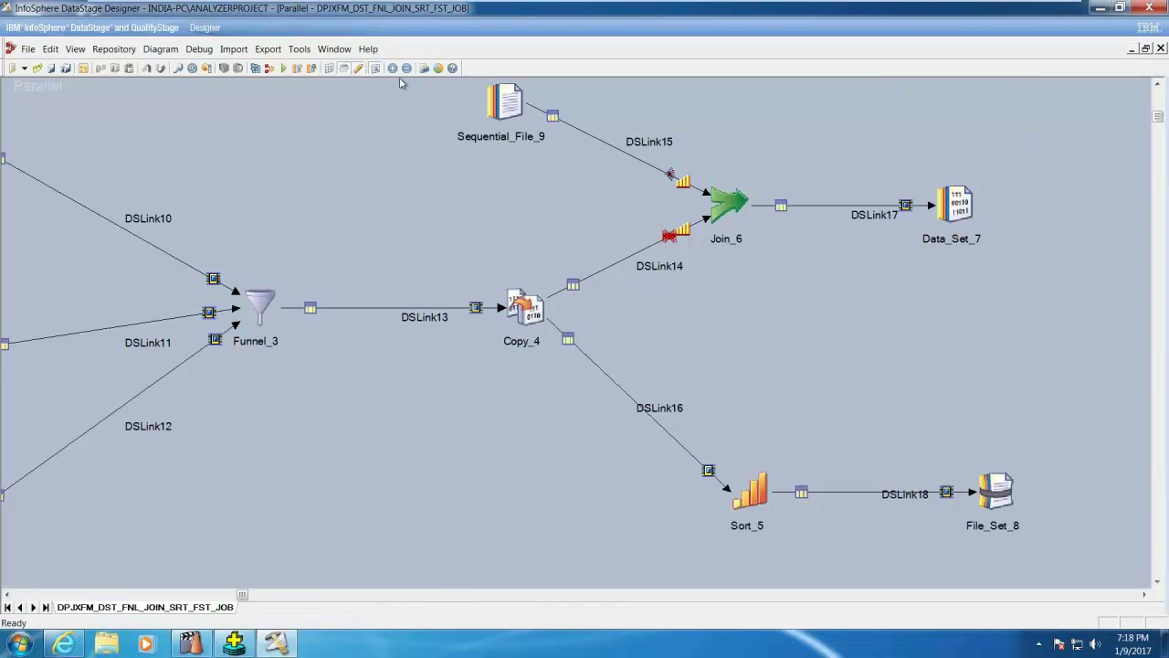
click(409, 69)
click(409, 70)
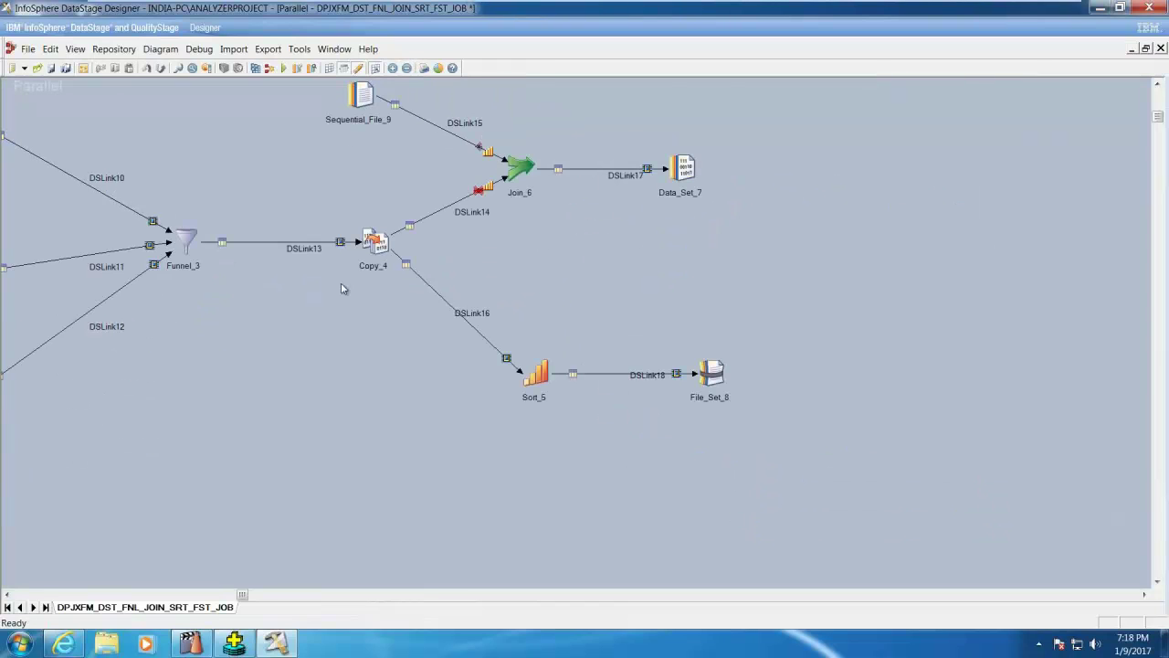
click(48, 594)
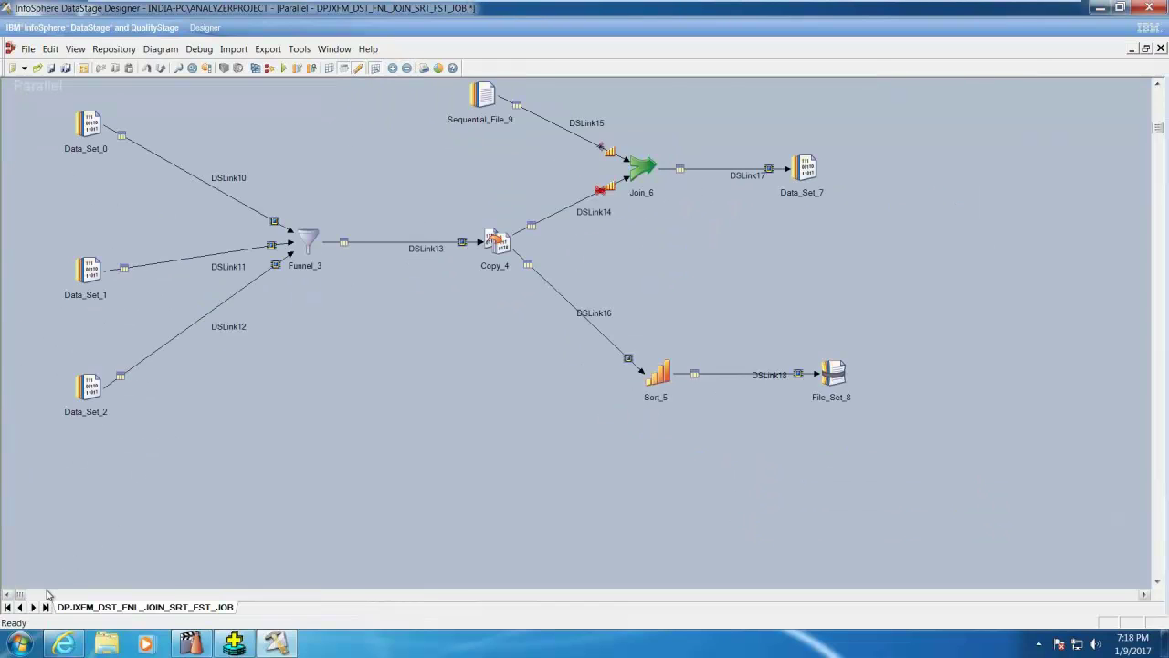
click(49, 593)
click(48, 594)
Highlight the job's source data sets, its processing stages, and its target data set and file set in turn
drag(71, 98, 206, 394)
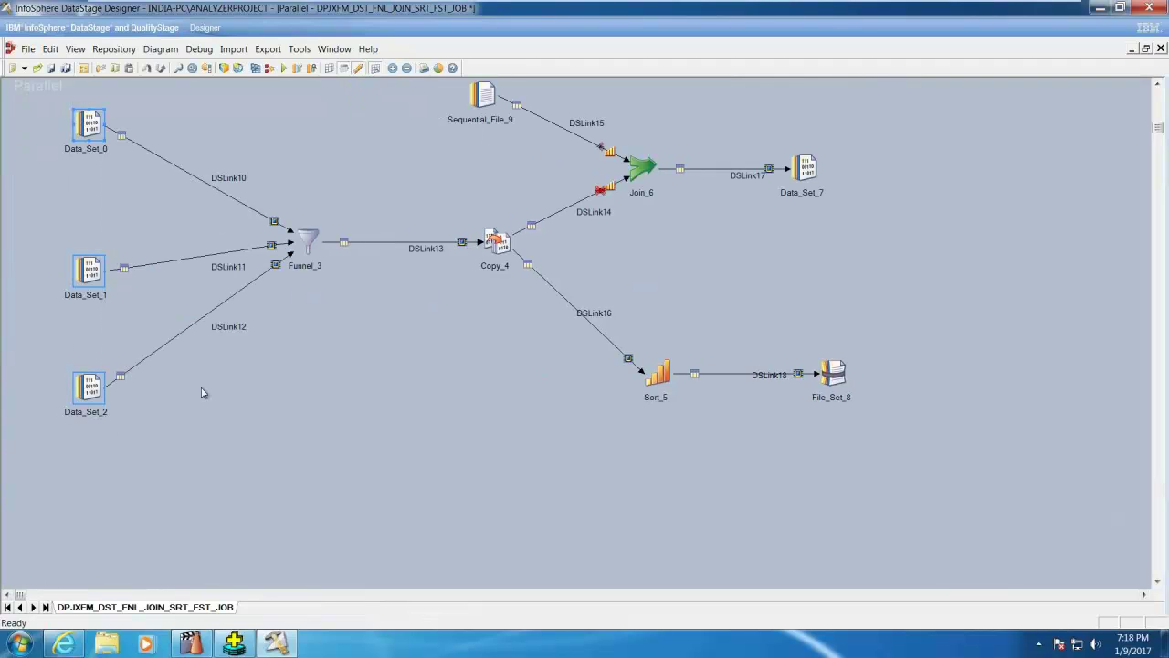
drag(285, 172, 706, 400)
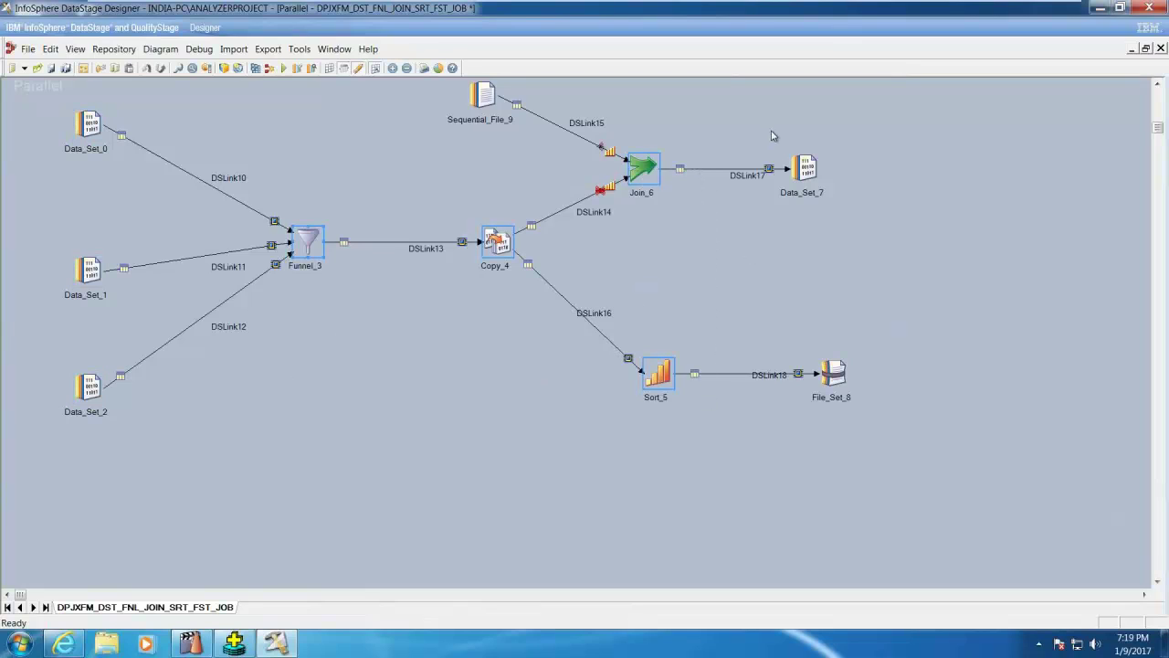
click(799, 179)
drag(781, 282, 891, 430)
click(763, 283)
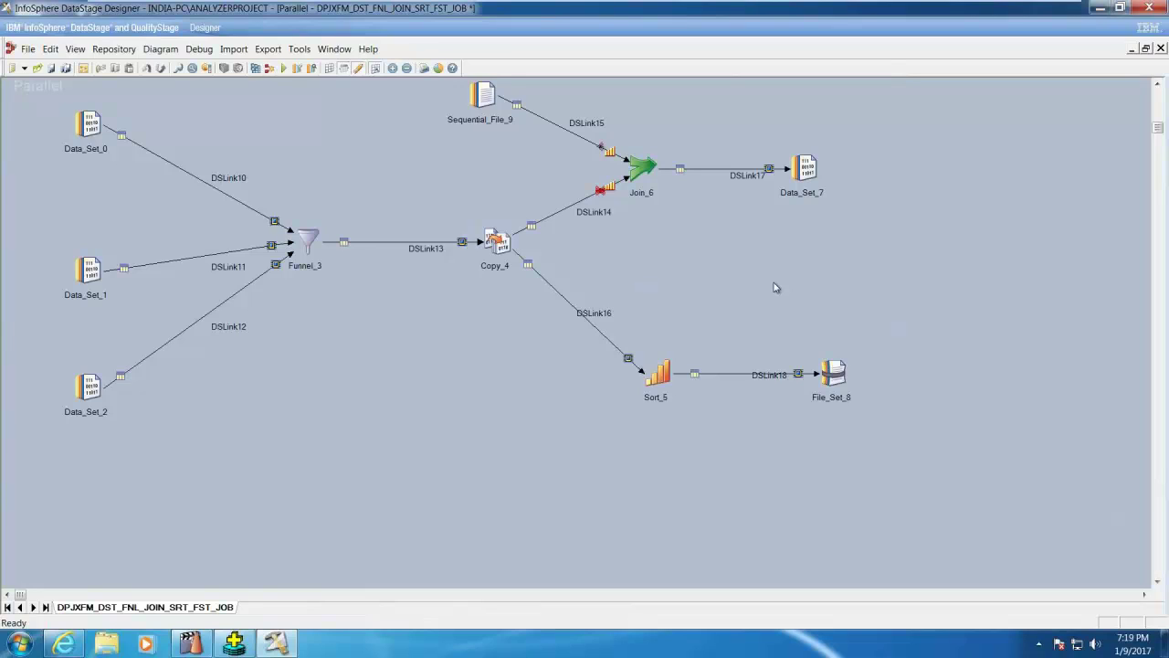
drag(742, 129, 837, 215)
click(822, 241)
Display the Repository again and open DPJXFM_FNL_CPY_SWITCH_DATASET_JOB to view its flow through to the target data sets
click(72, 53)
click(103, 124)
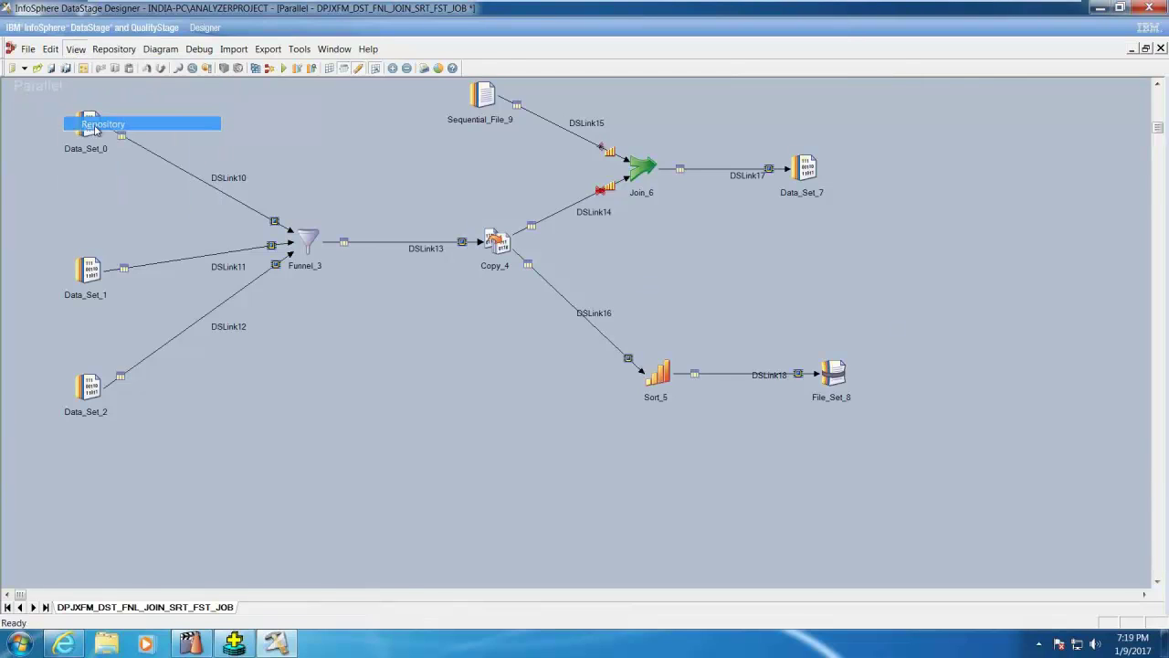
double_click(159, 286)
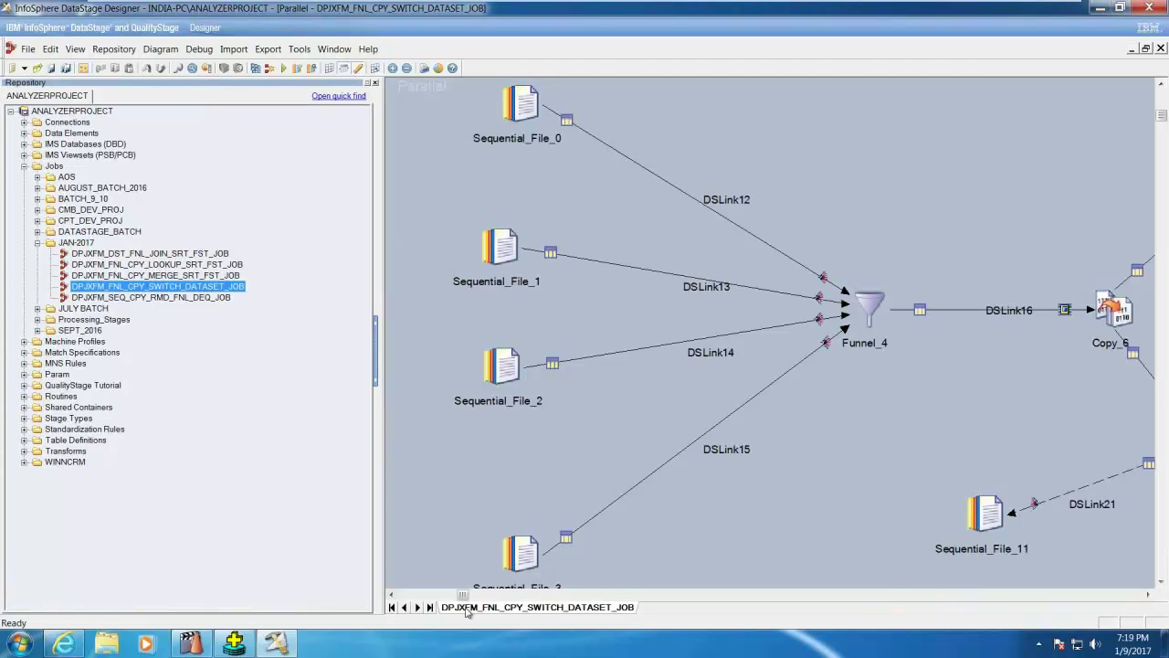
drag(464, 596, 740, 599)
Open DPJXFM_SEQ_CPY_RMD_FNL_DEQ_JOB and hide the Repository to examine its description annotation and stages
click(193, 299)
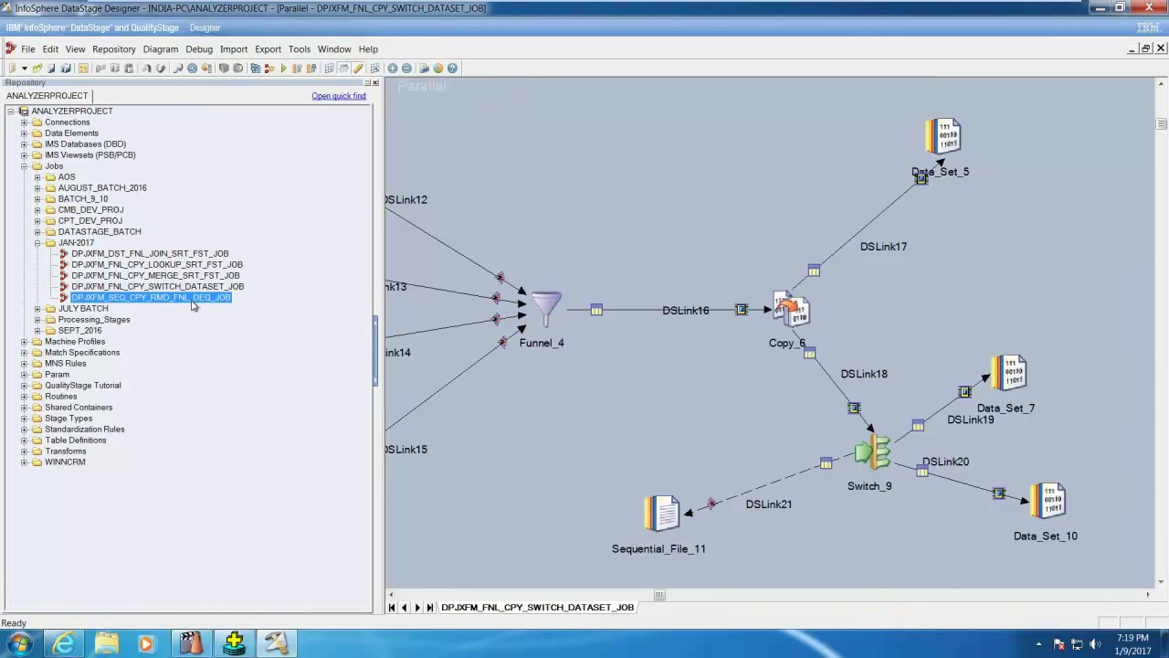
double_click(193, 299)
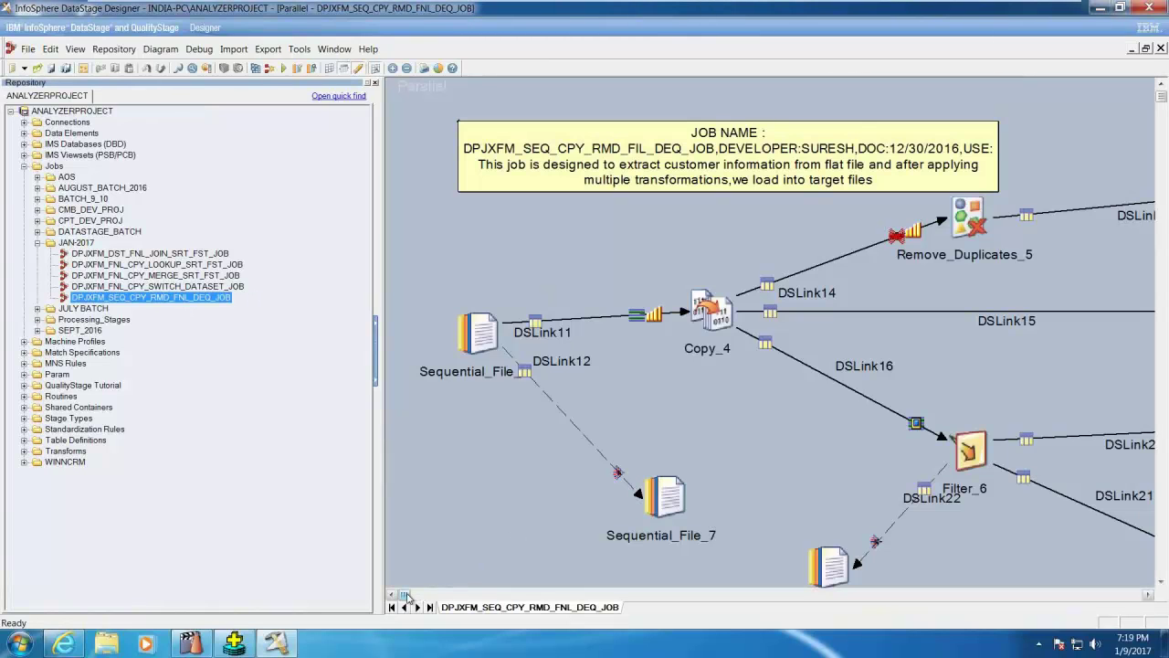
mouse_move(408, 595)
mouse_down()
mouse_move(685, 595)
mouse_move(630, 595)
mouse_move(639, 619)
mouse_move(461, 619)
mouse_up()
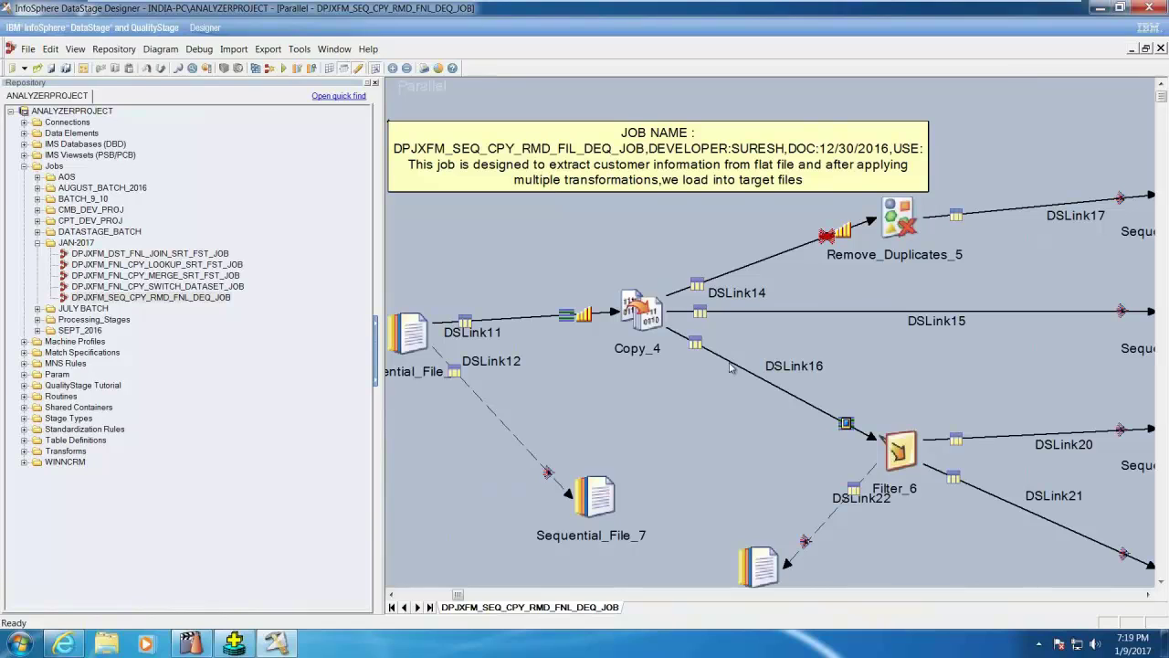
click(374, 83)
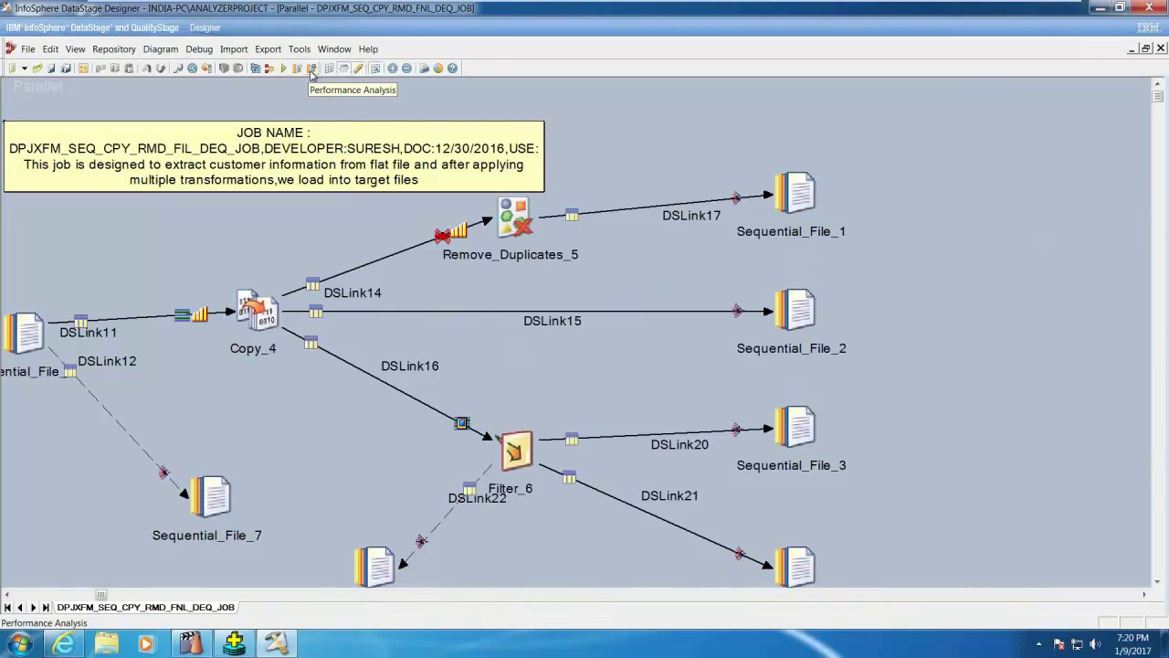
Display the Repository and open the sequence job DJPXFM_SEQ_EX_JOB from the AUGUST_BATCH_2016 folder
click(76, 49)
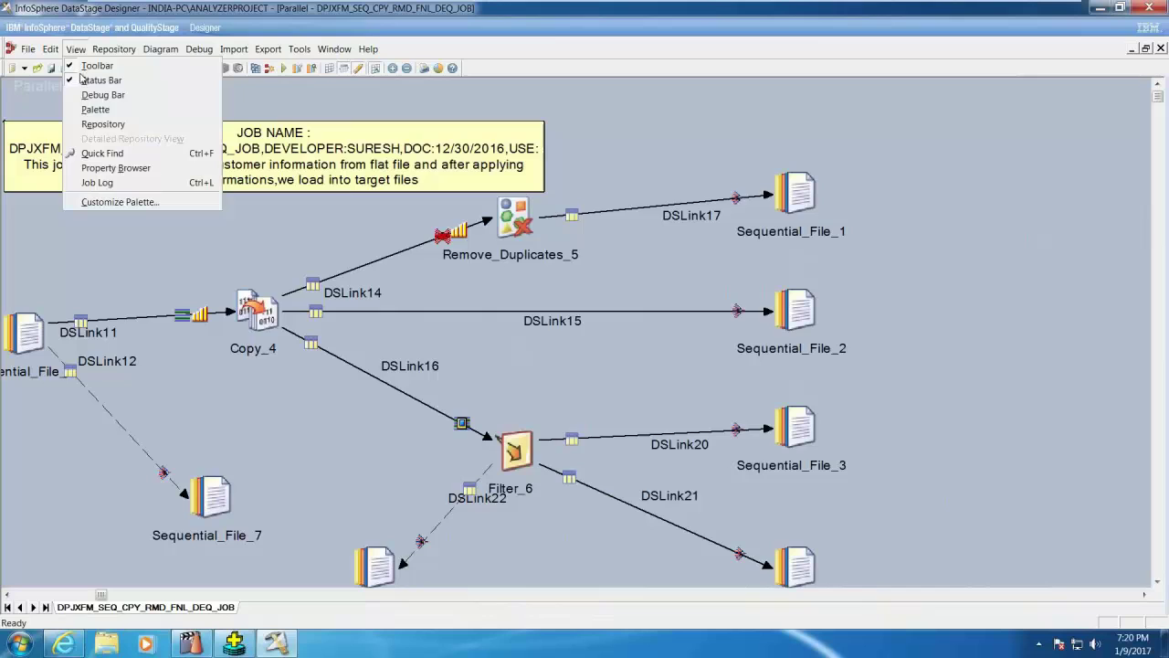
click(98, 126)
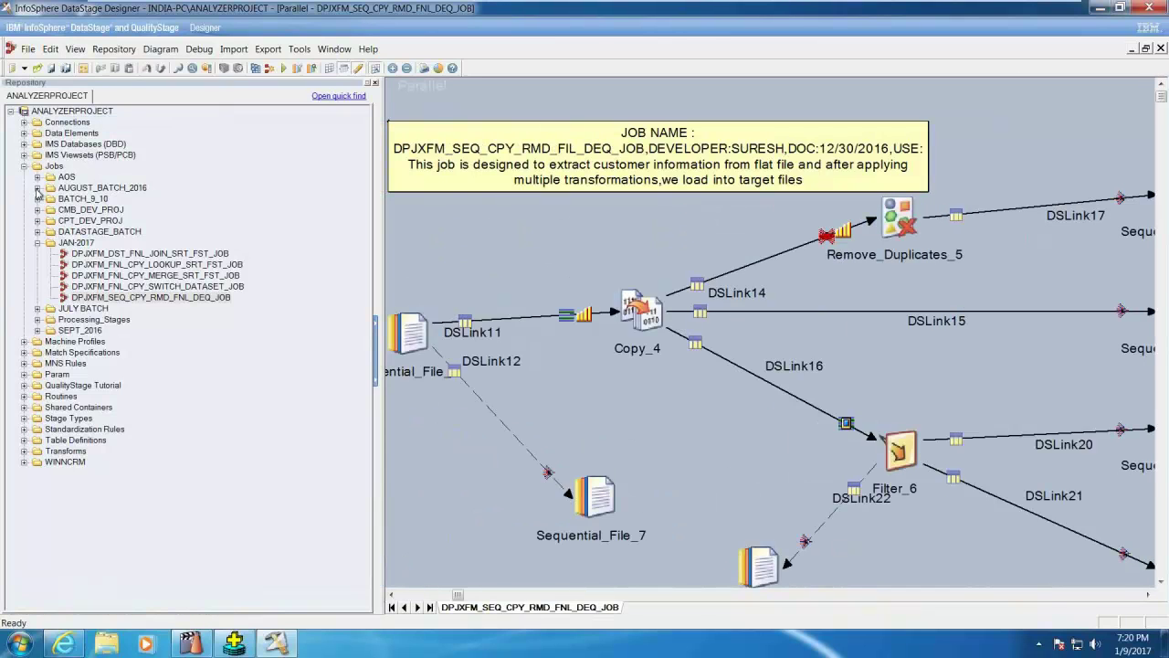
click(38, 188)
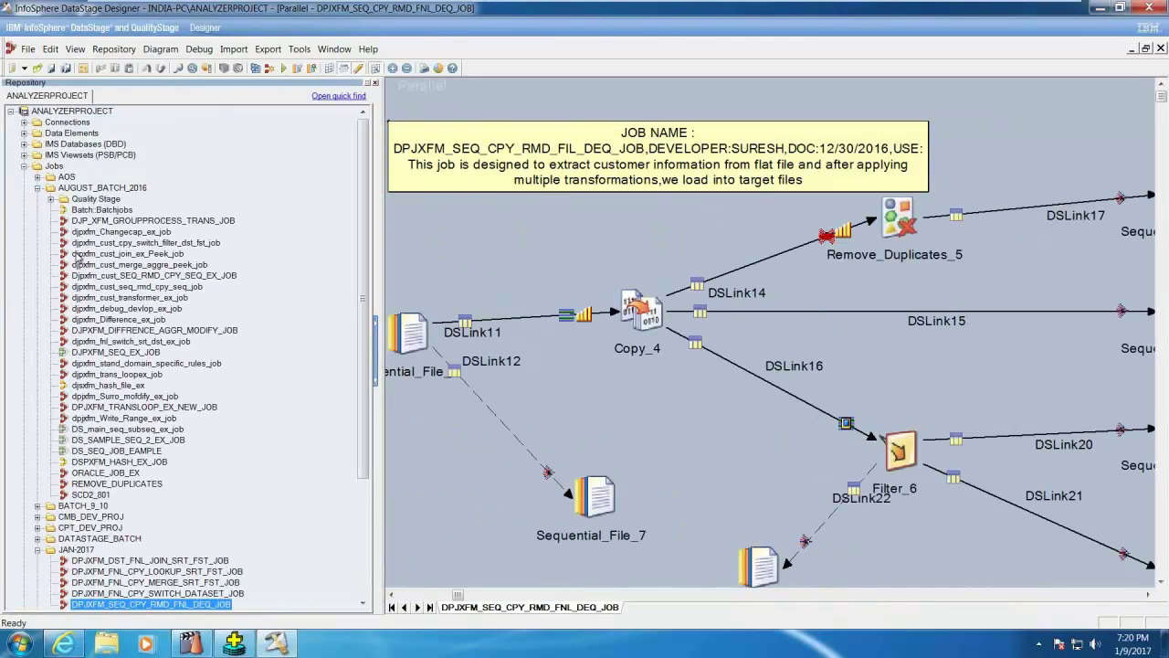
click(120, 351)
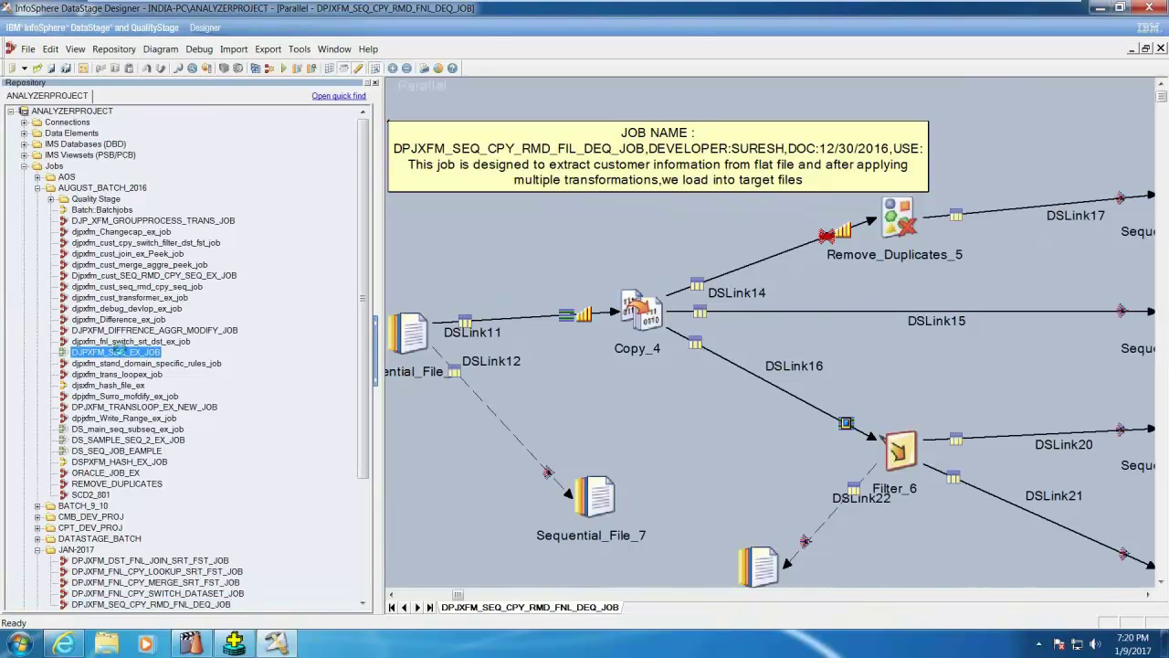
double_click(120, 352)
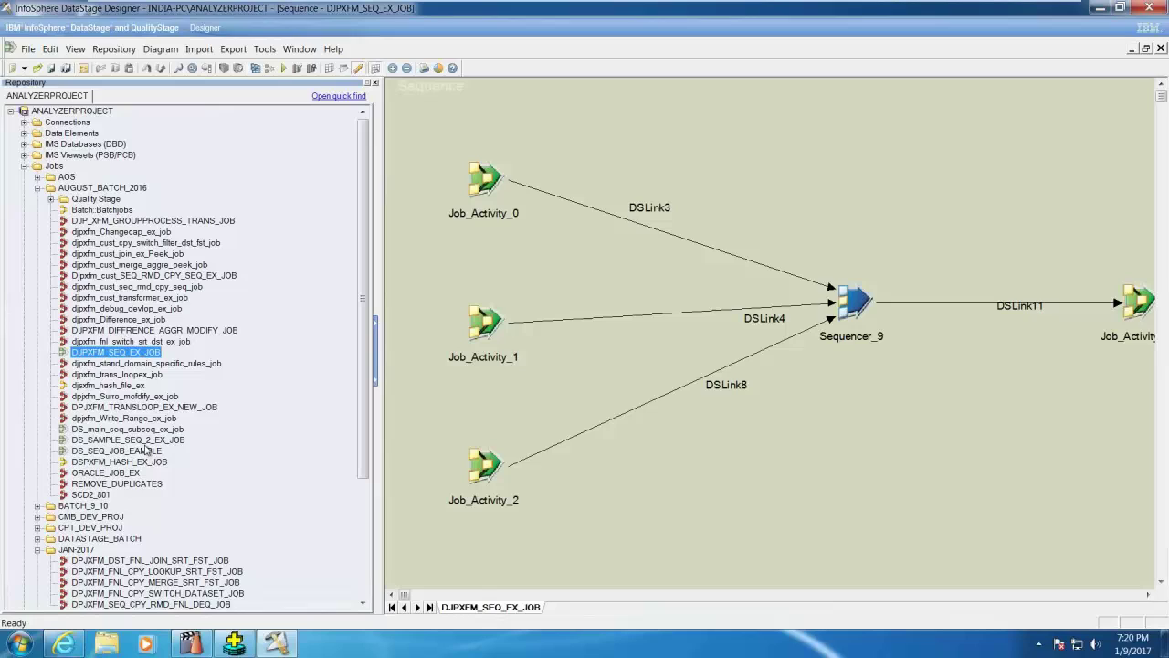
Open the sequence jobs DS_SAMPLE_SEQ_2_EX_JOB and DS_SEQ_JOB_EAMPLE, and hide the Repository to examine the latter's activities
click(144, 442)
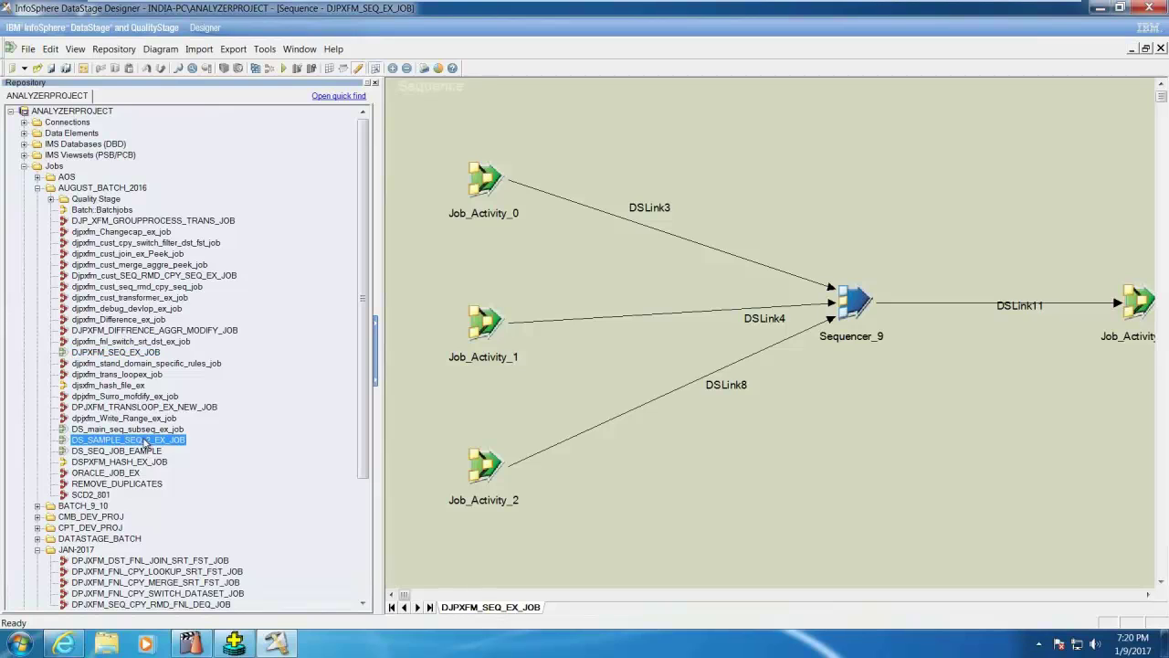
double_click(144, 442)
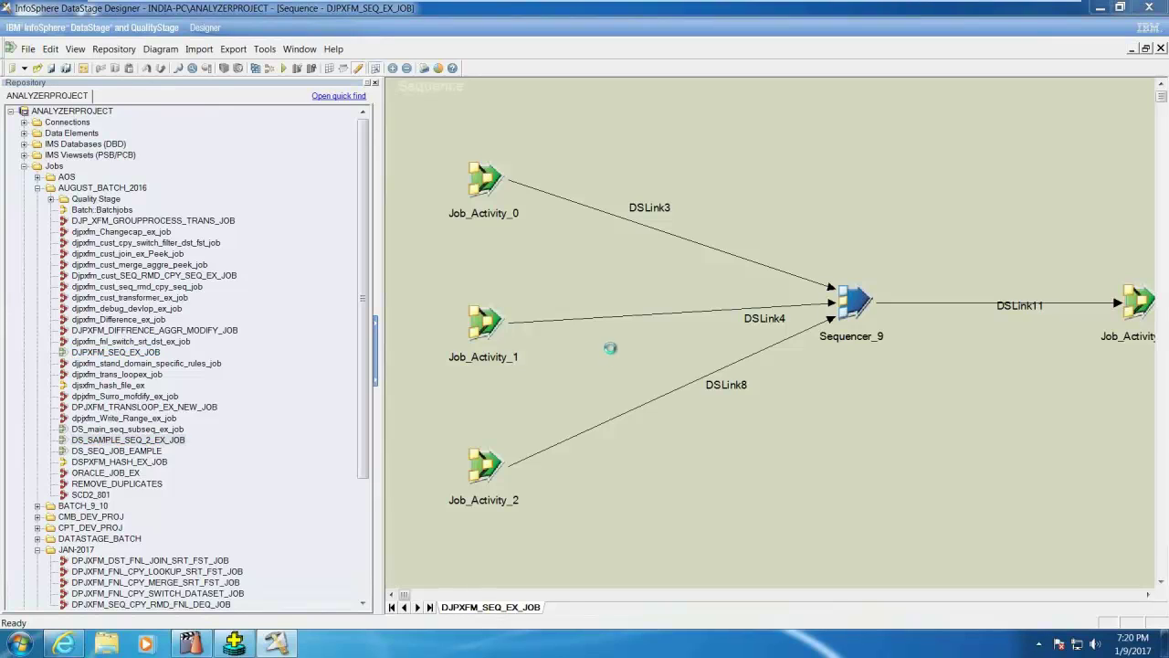
click(136, 451)
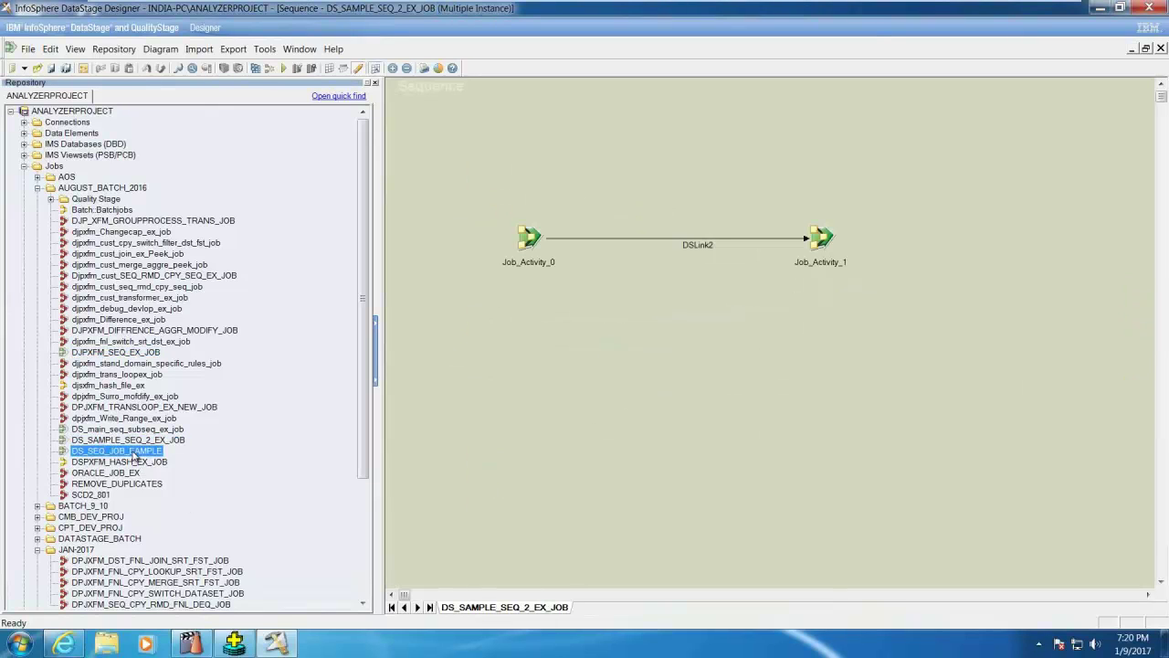
double_click(132, 450)
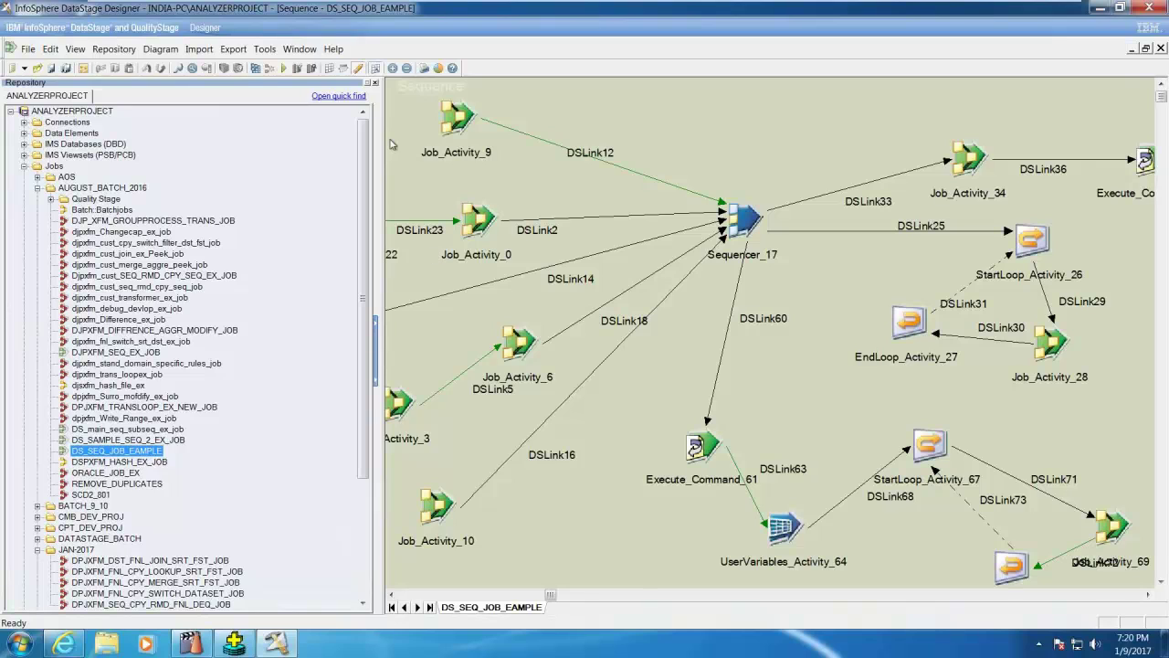
click(375, 82)
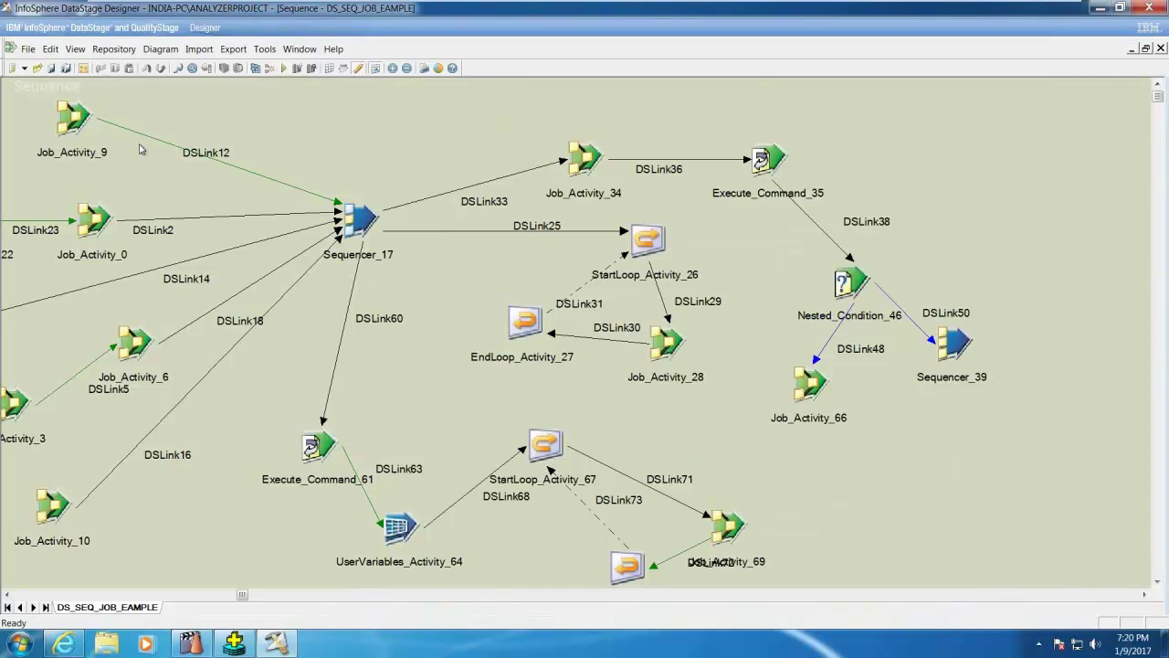
Display the Palette and create a new parallel job to look through the available Processing stages
click(76, 49)
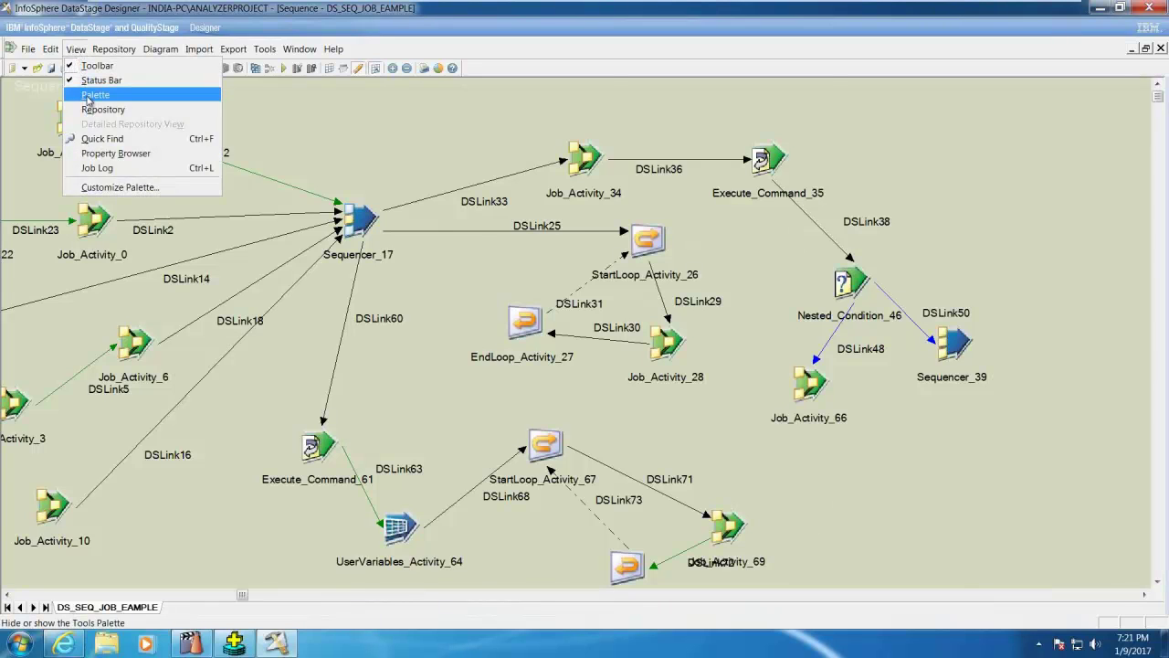
click(90, 95)
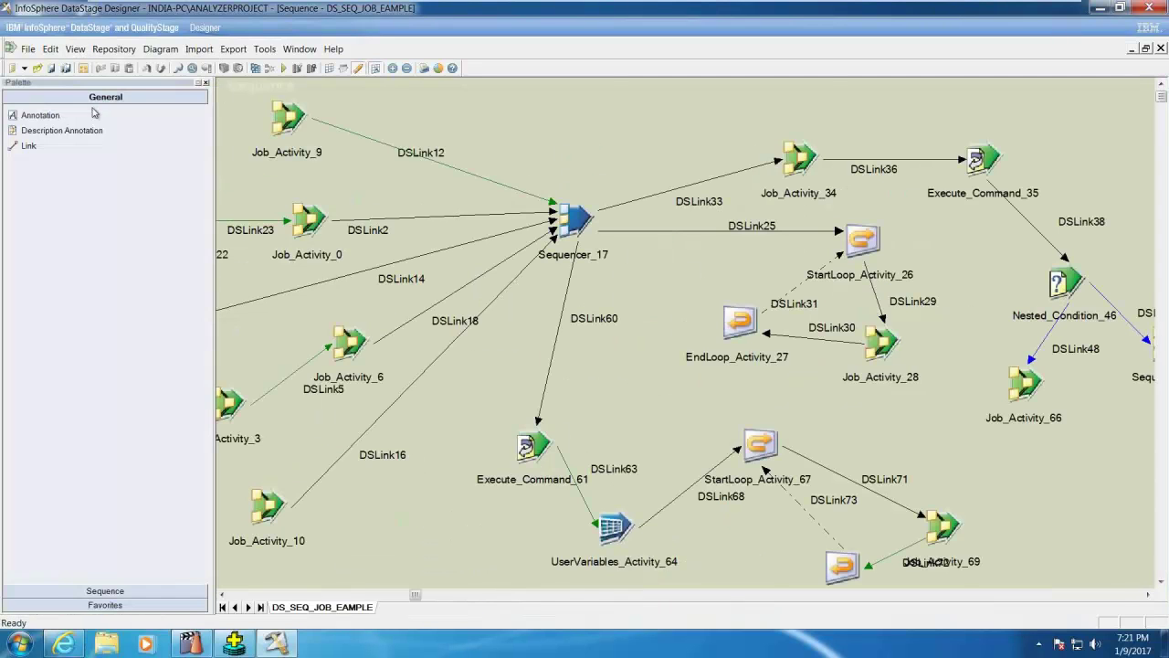
click(12, 68)
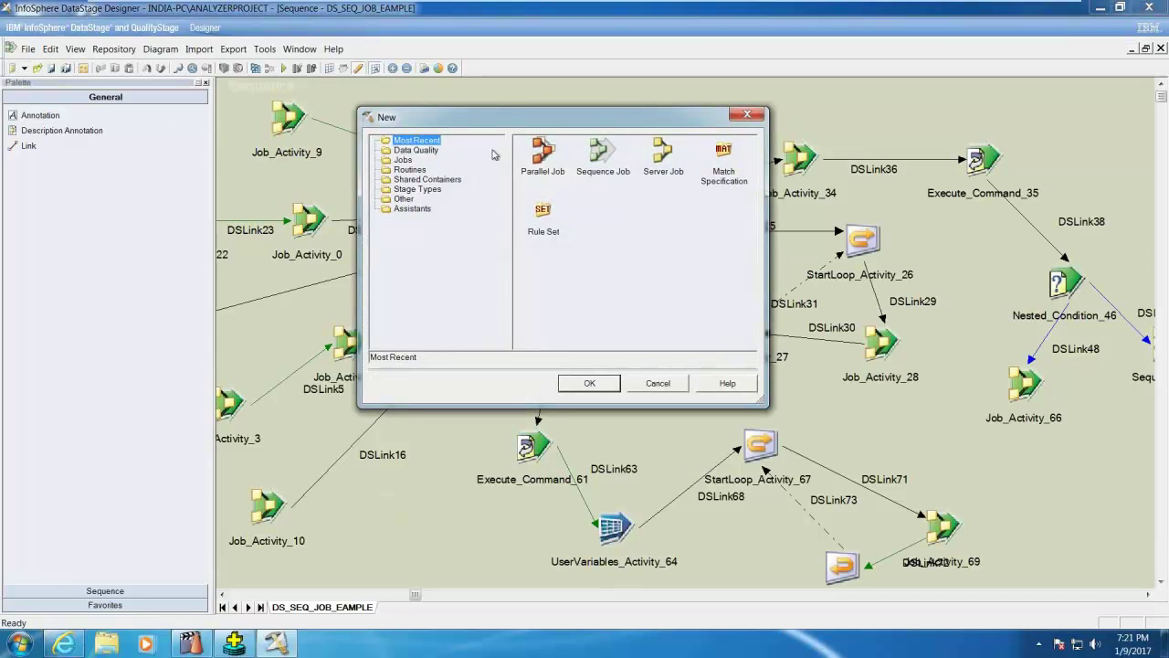
click(589, 383)
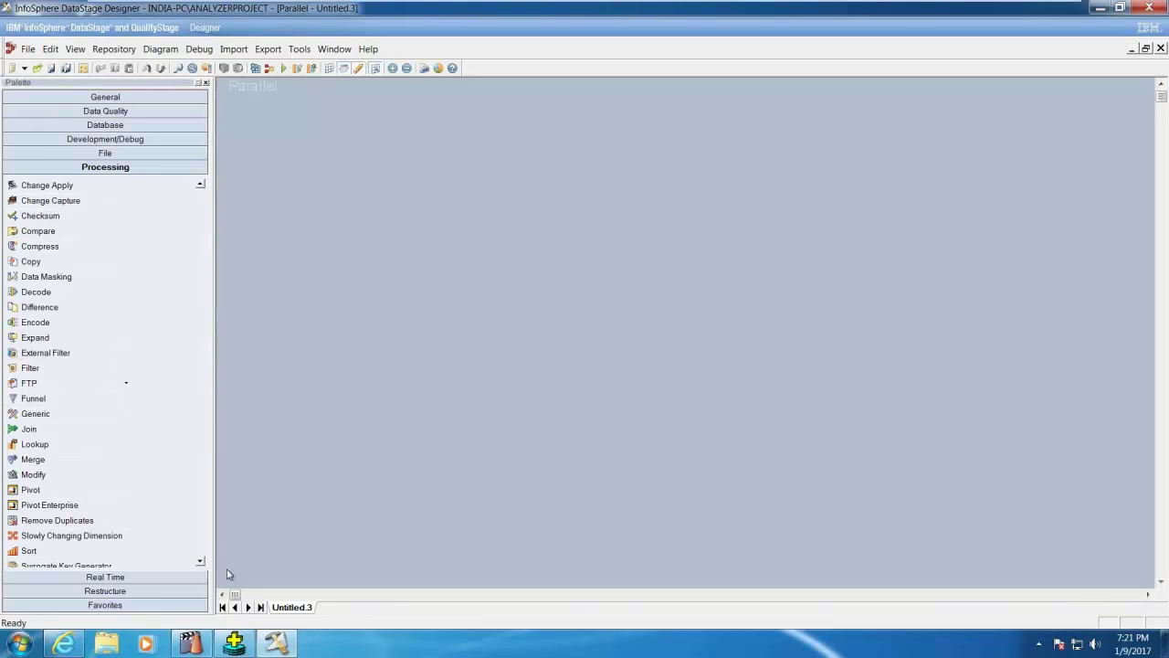
click(200, 563)
click(200, 562)
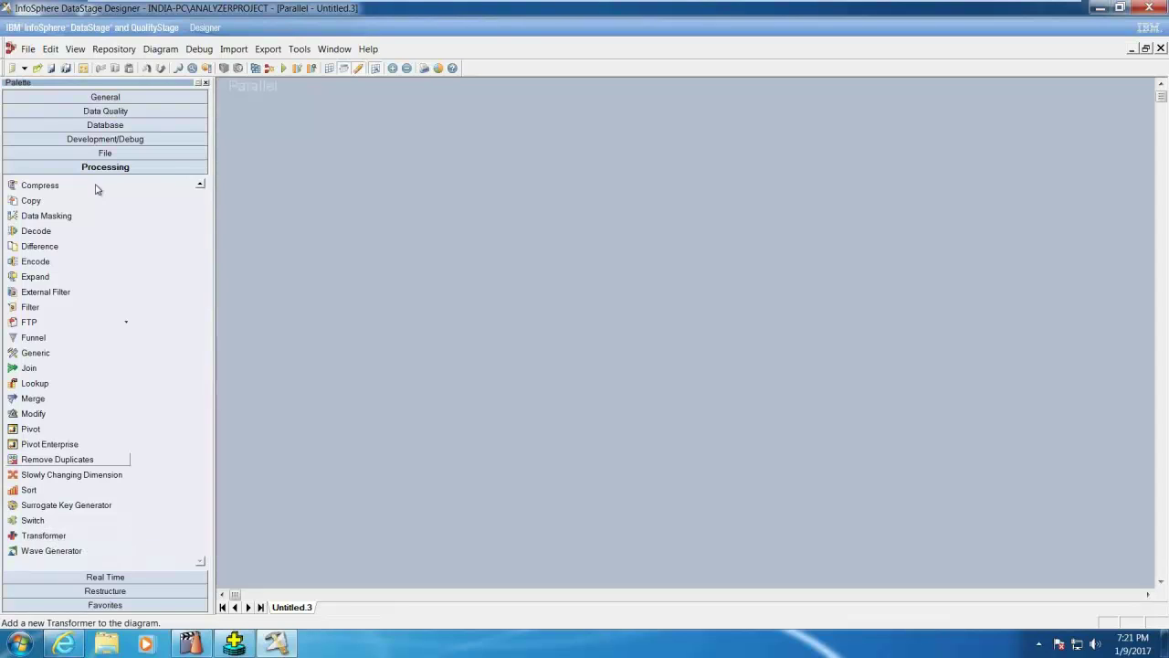
Look through the available stages in the Database, Development/Debug, File, Processing and Data Quality categories of the Palette
click(142, 125)
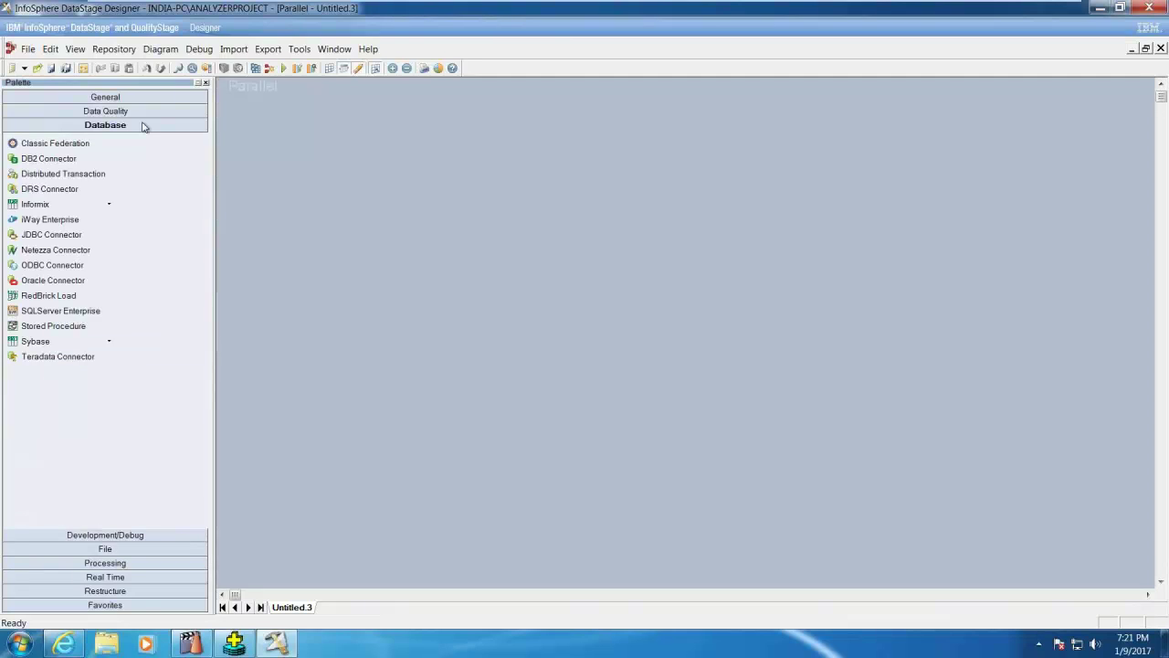
click(113, 532)
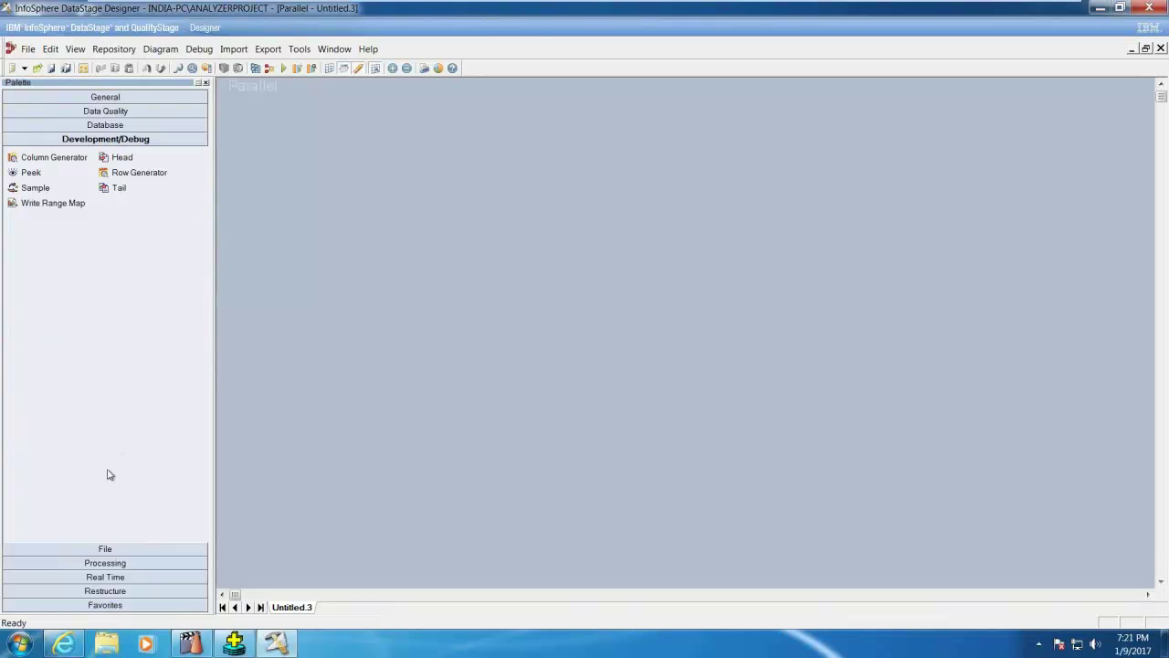
click(101, 548)
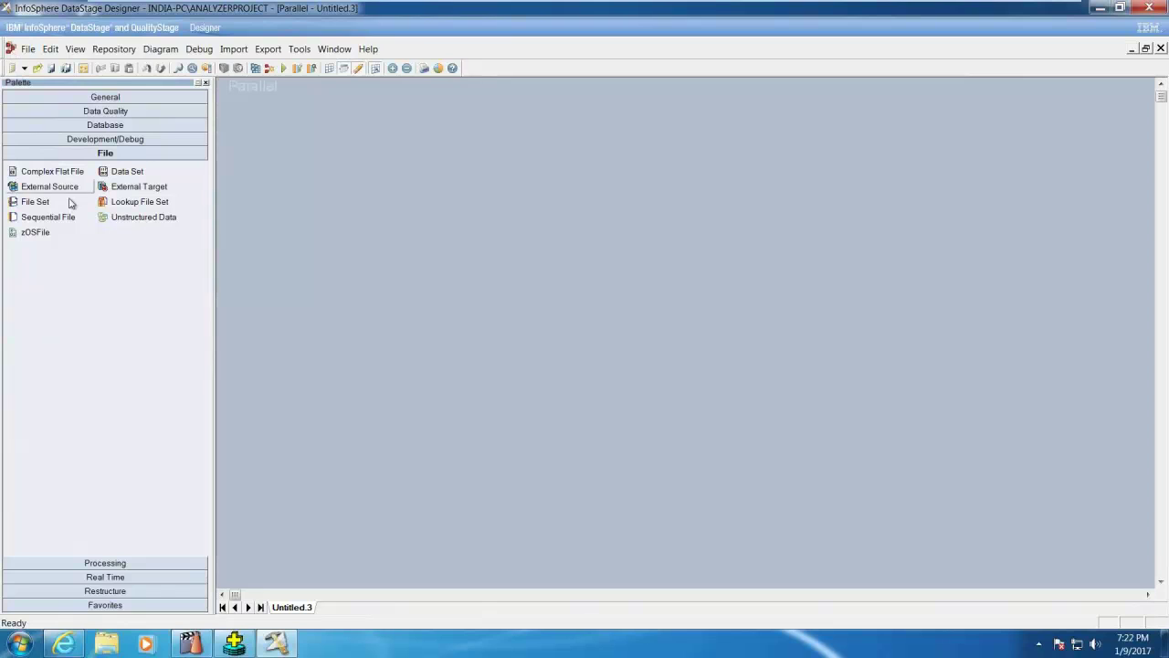
click(104, 564)
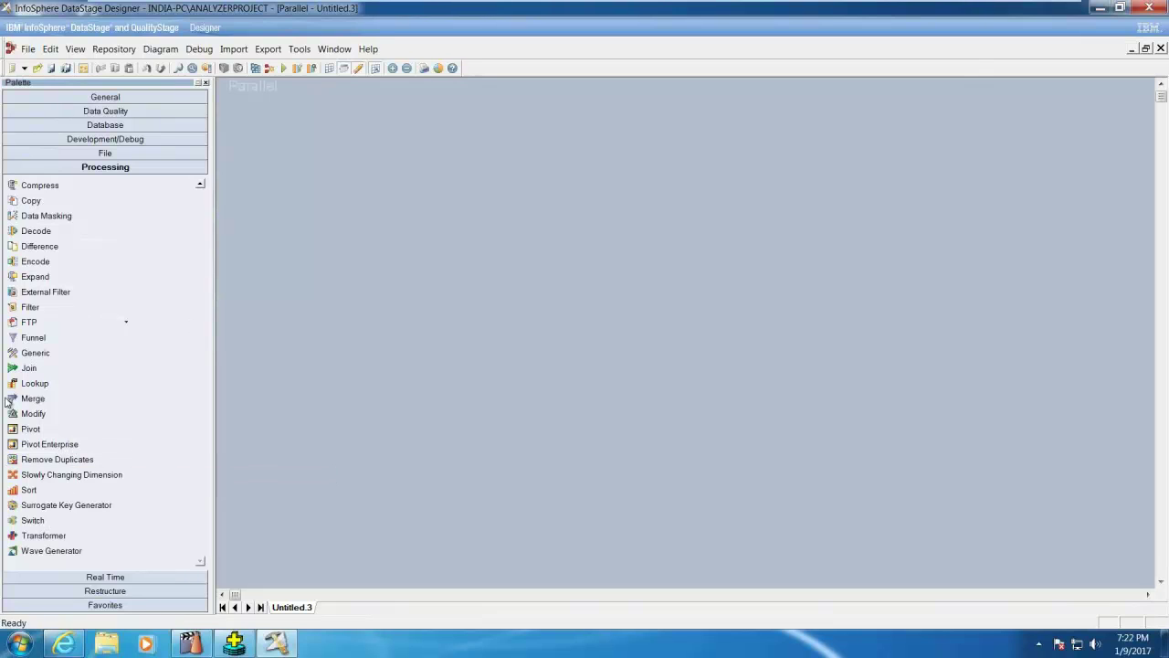
click(107, 112)
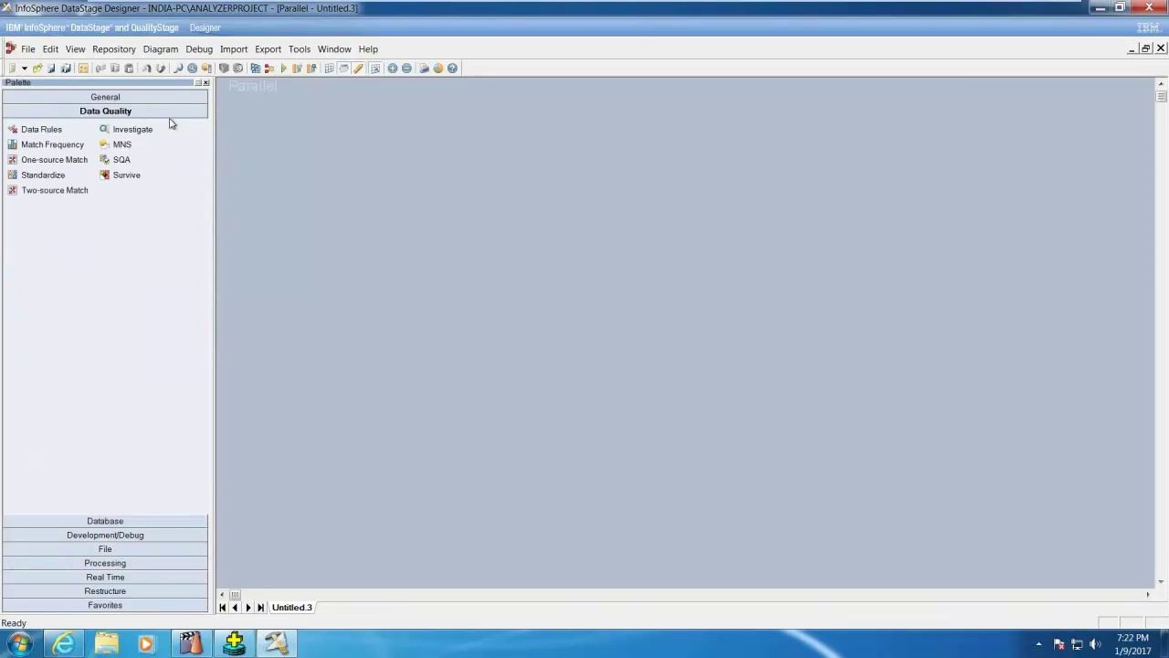
Minimize the DS91 virtual machine and switch to the DWBASICCLASS presentation in PowerPoint to view its Dimensions Types slide
mouse_move(1097, 8)
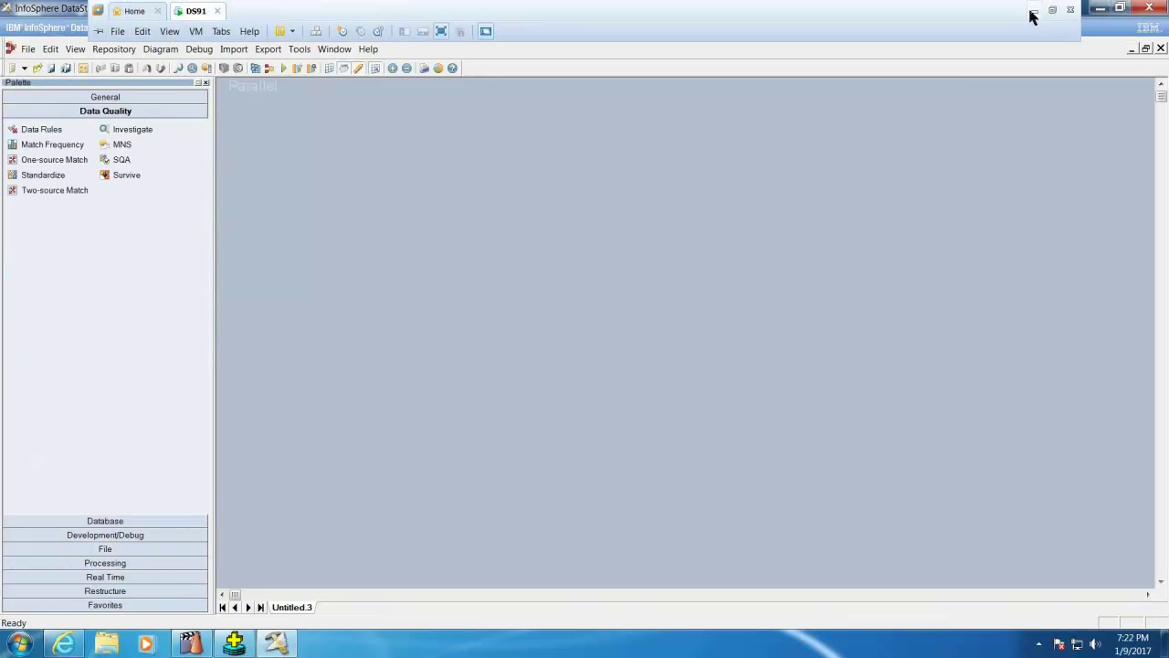
click(1032, 11)
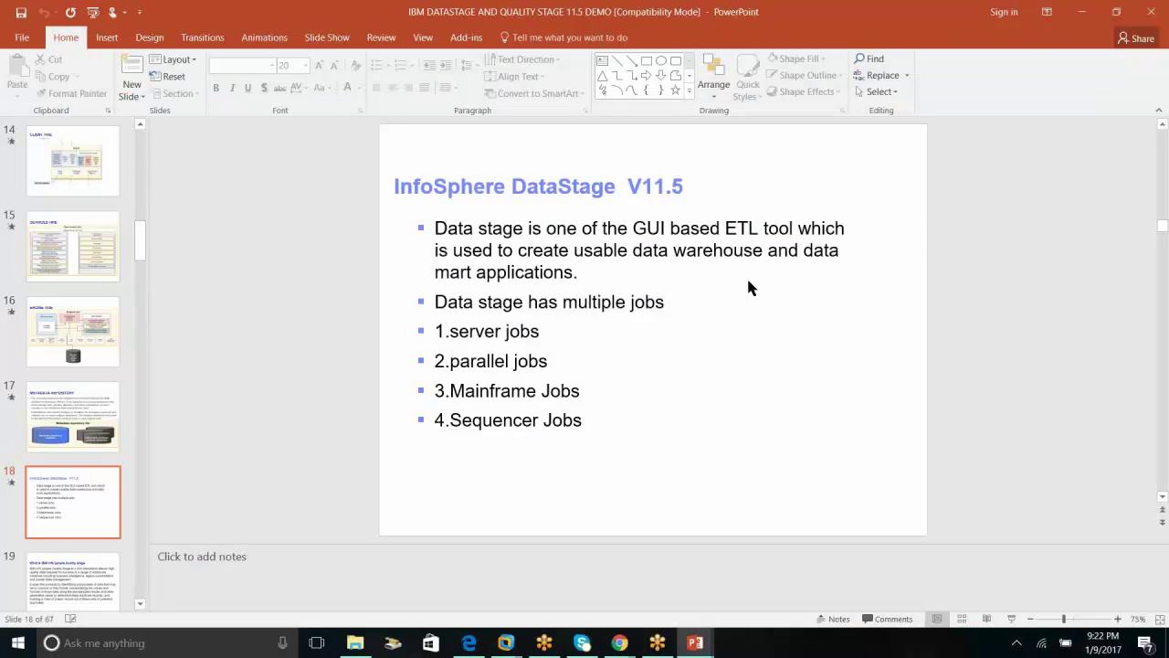
click(1082, 11)
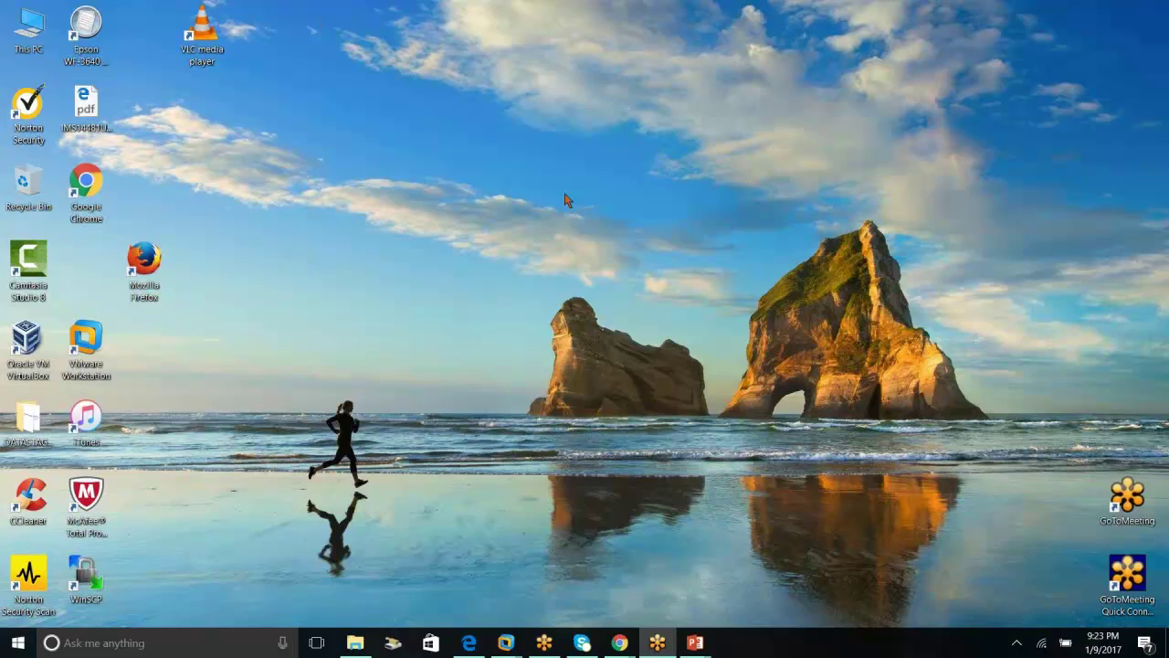
mouse_move(704, 638)
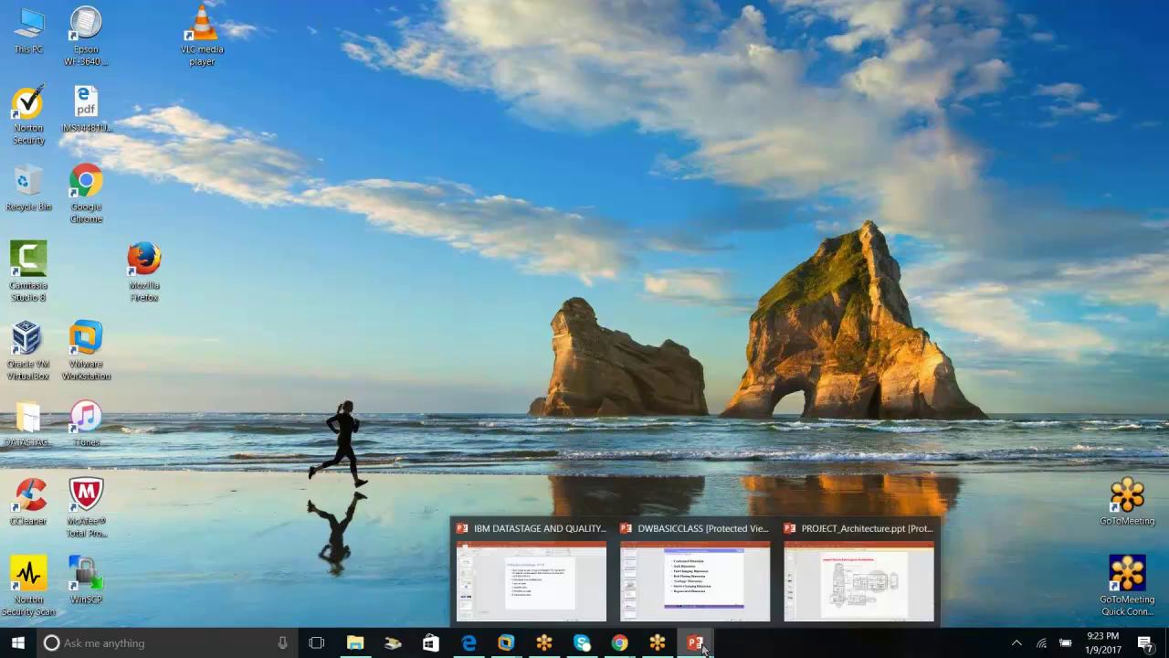
click(702, 573)
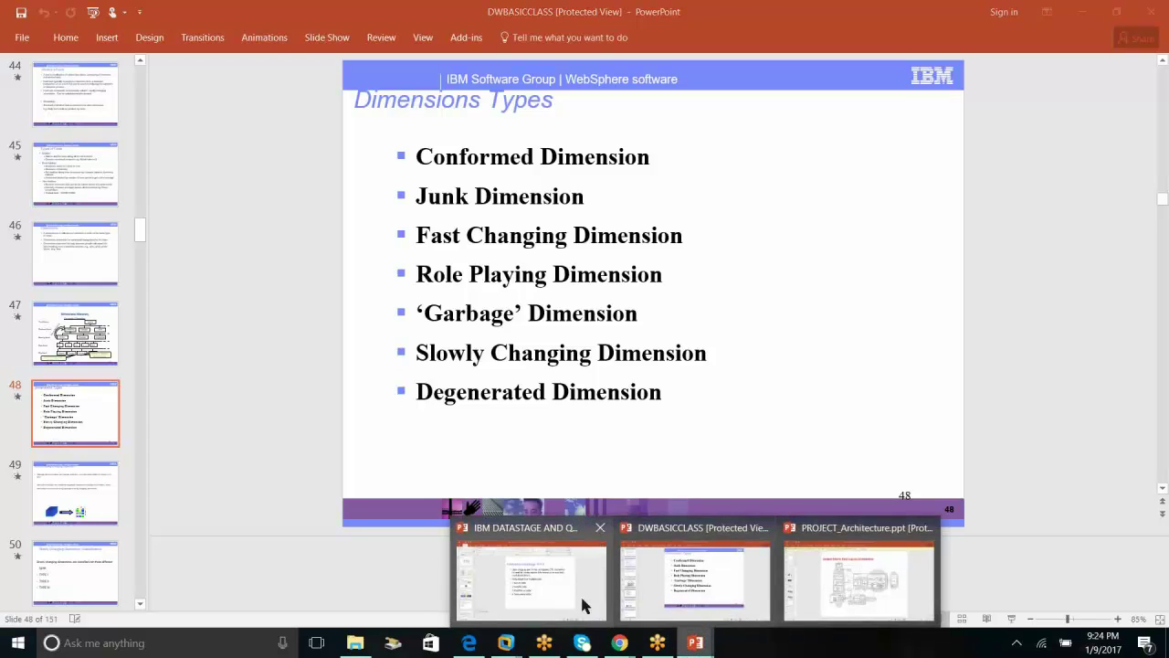
Return to the IBM DATASTAGE AND QUALITY STAGE 11.5 DEMO presentation and run the slide show from slide 19 to the QualityStage Process Overview
mouse_move(695, 641)
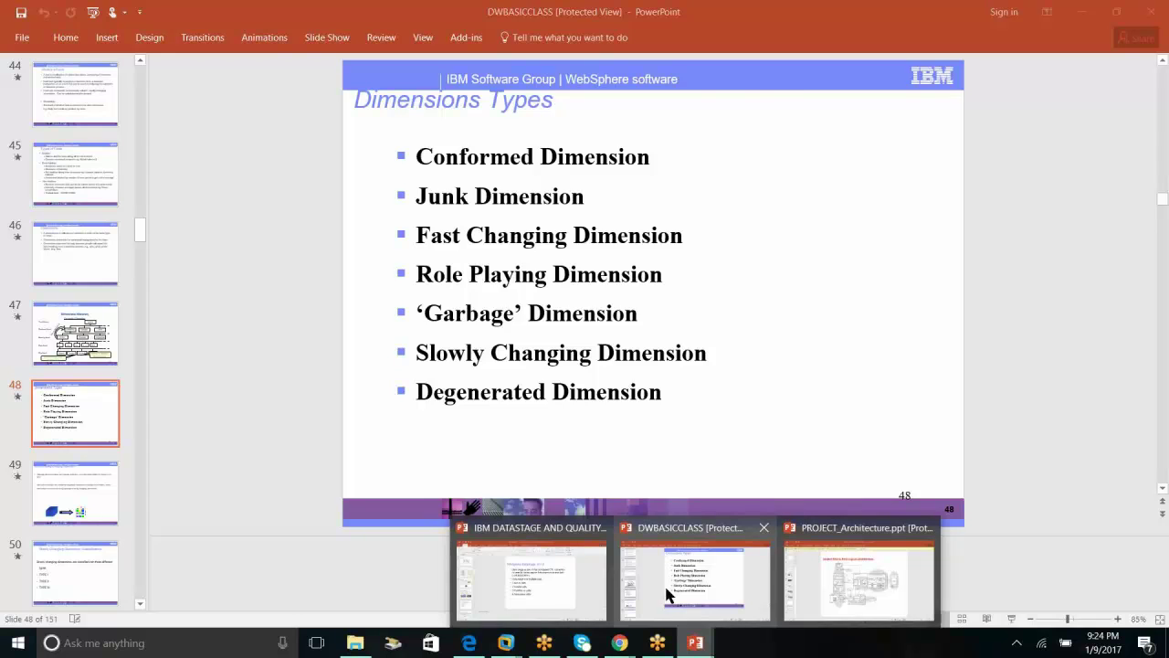
click(559, 589)
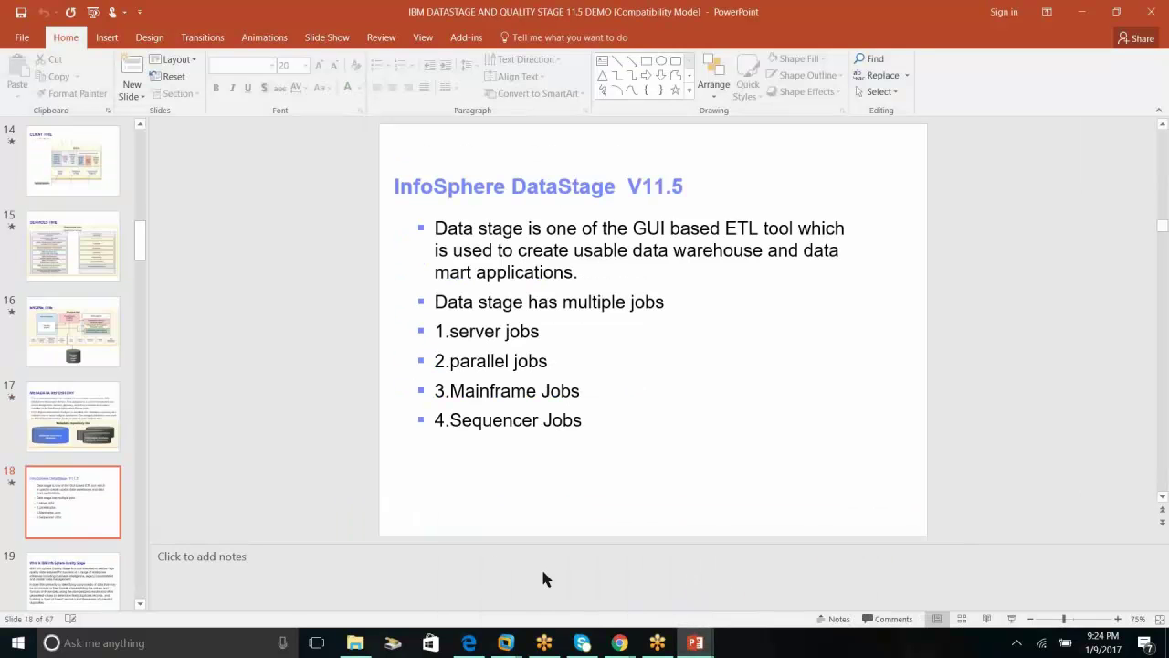
key(Down)
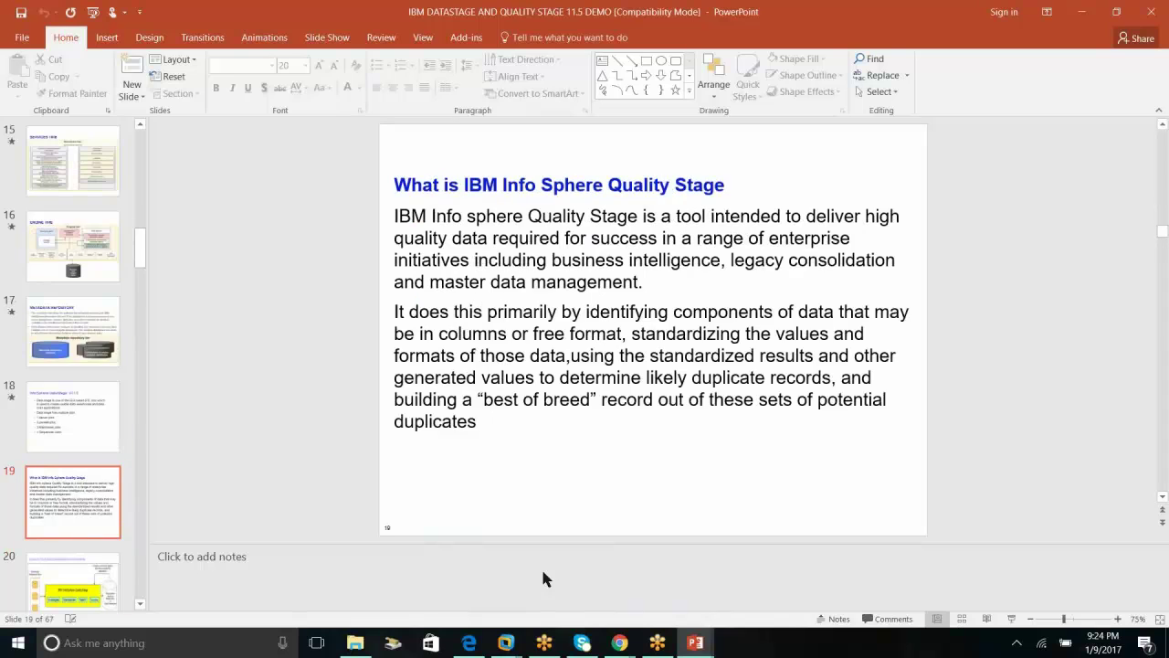
click(1012, 618)
key(Down)
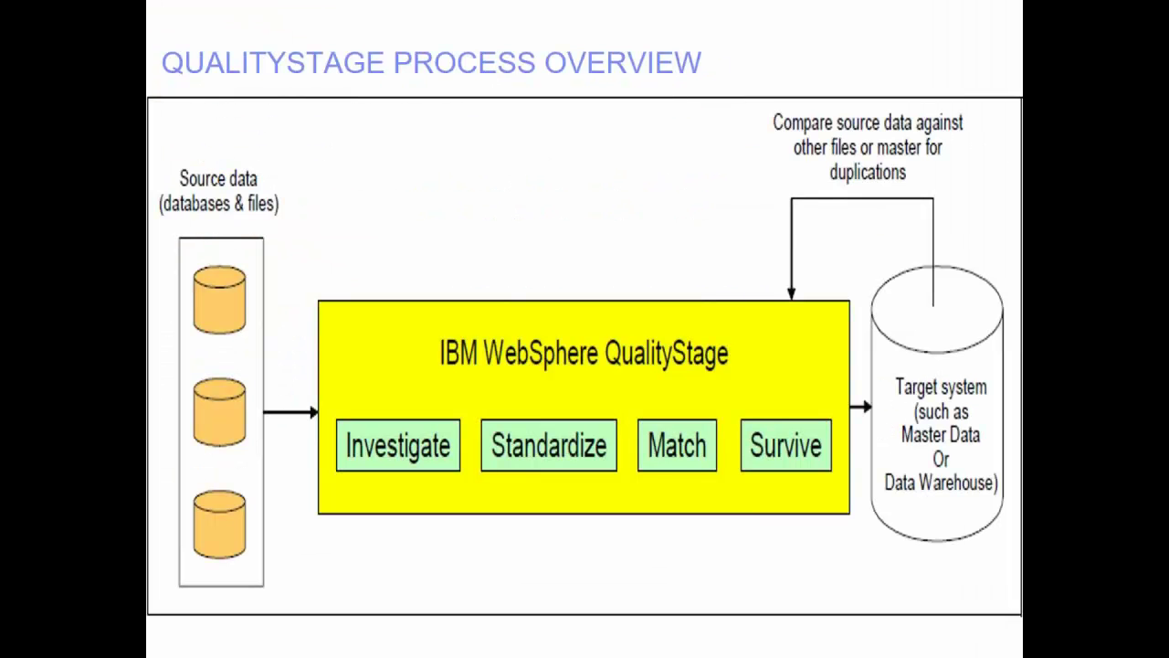